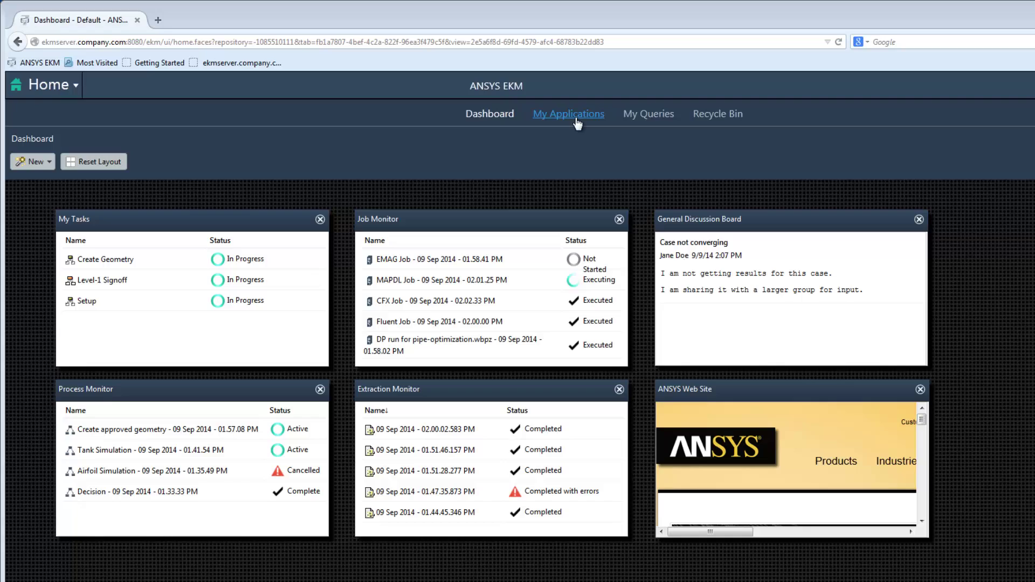
- Browse My Applications, My Queries and the Recycle Bin, return to the Dashboard and list the EKM modules
{"action": "left_click", "coordinate": [577, 120]}
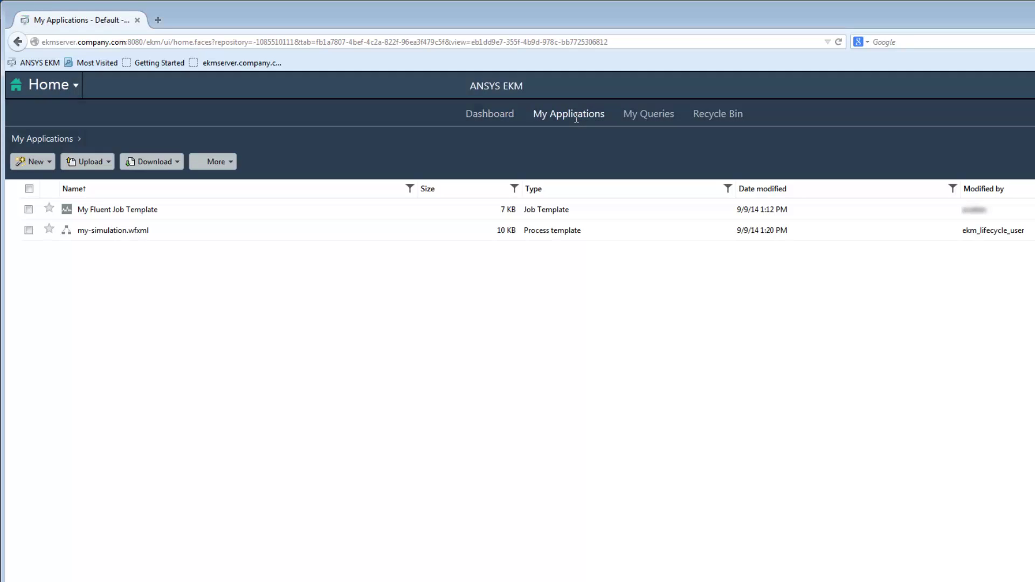
{"action": "left_click", "coordinate": [643, 115]}
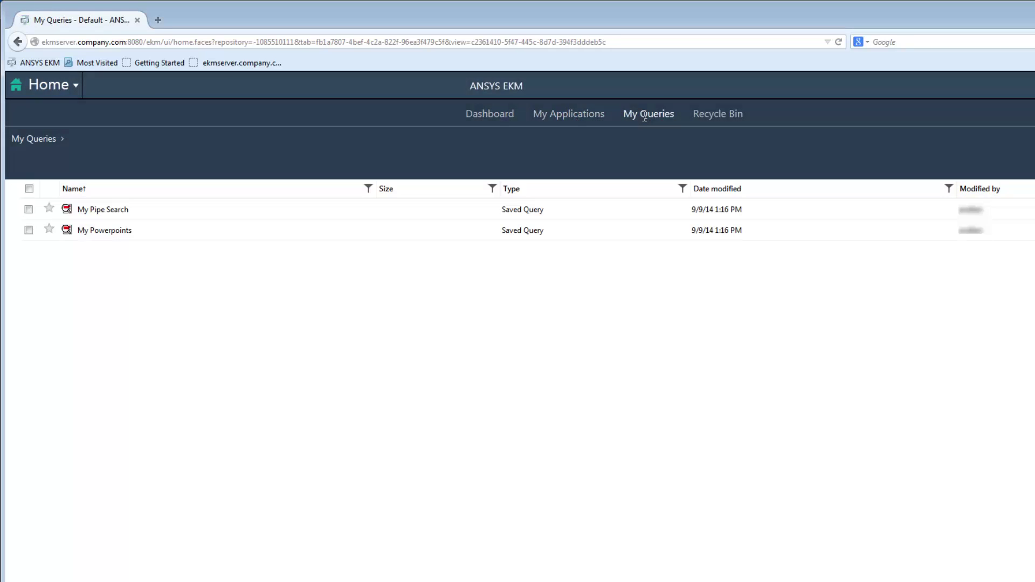
{"action": "left_click", "coordinate": [700, 116]}
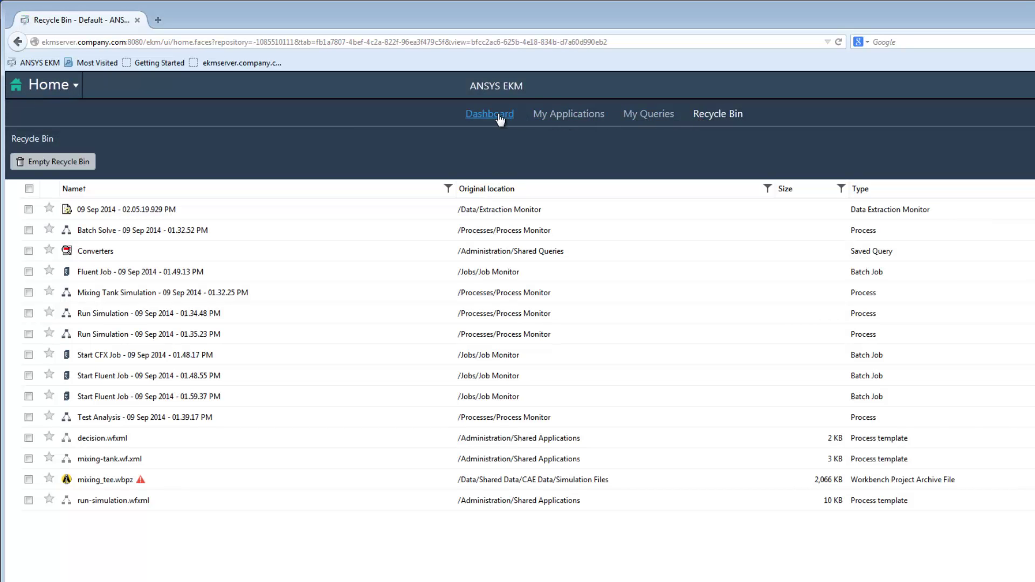
{"action": "left_click", "coordinate": [491, 114]}
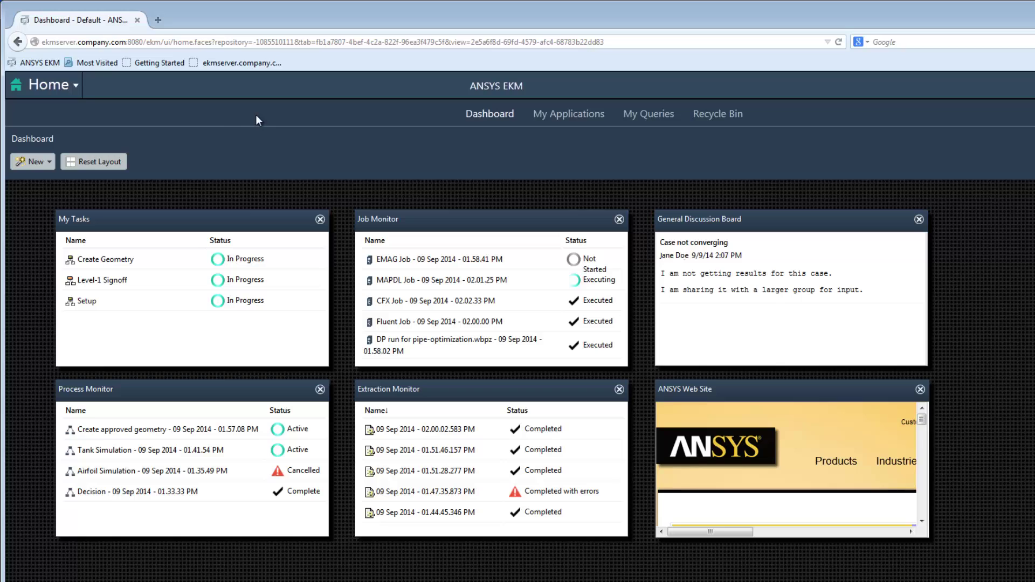
{"action": "left_click", "coordinate": [76, 87]}
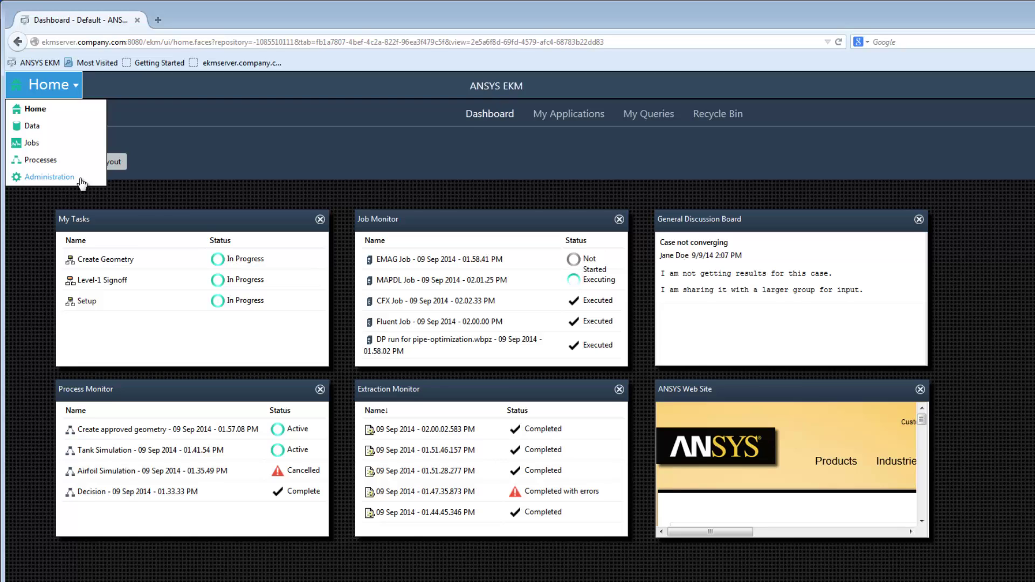
- Enter the Data area, compare My Data with Shared Data, and show the New item choices
{"action": "left_click", "coordinate": [37, 126]}
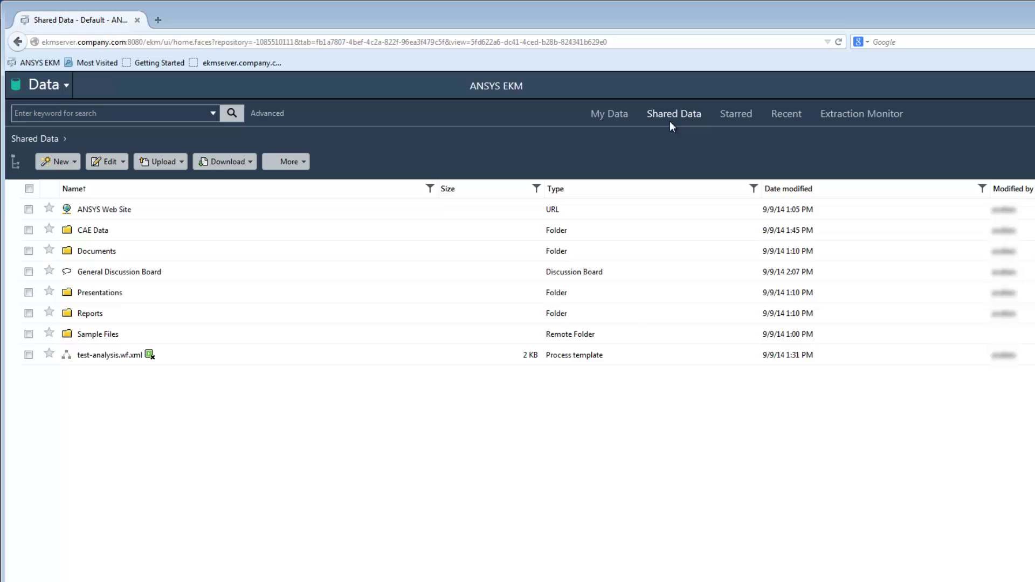
{"action": "left_click", "coordinate": [611, 115]}
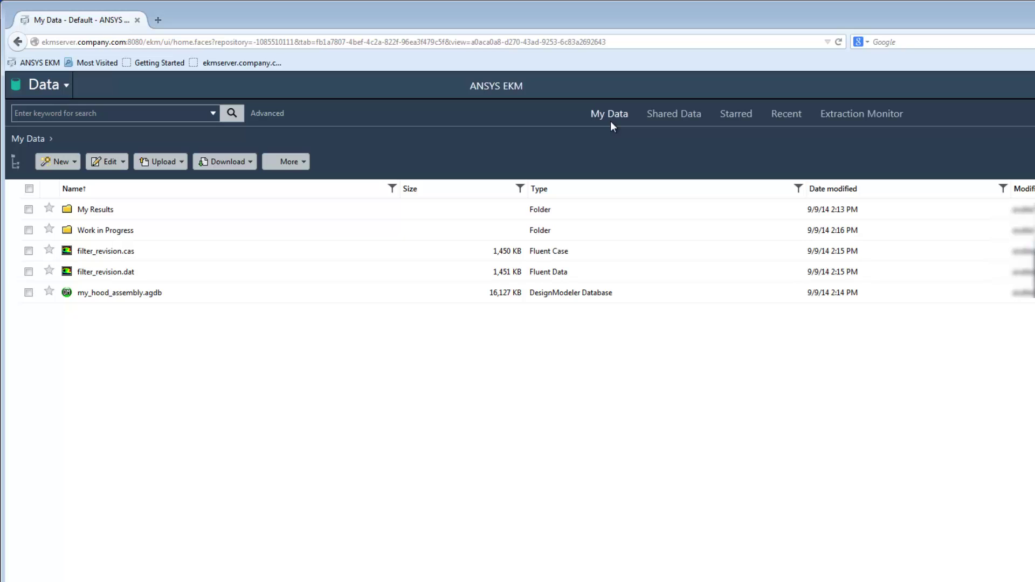
{"action": "left_click", "coordinate": [671, 116]}
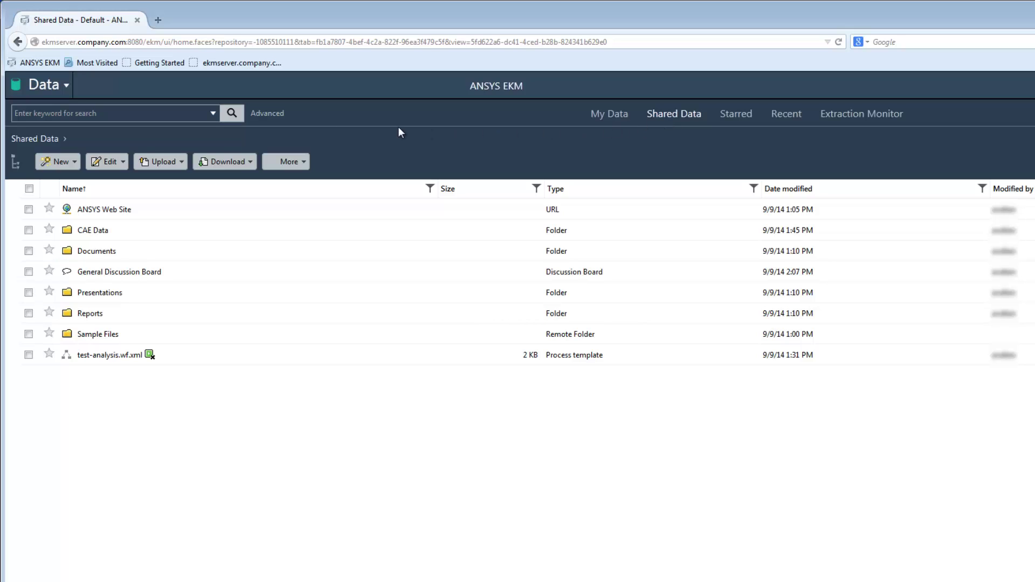
{"action": "left_click", "coordinate": [75, 162]}
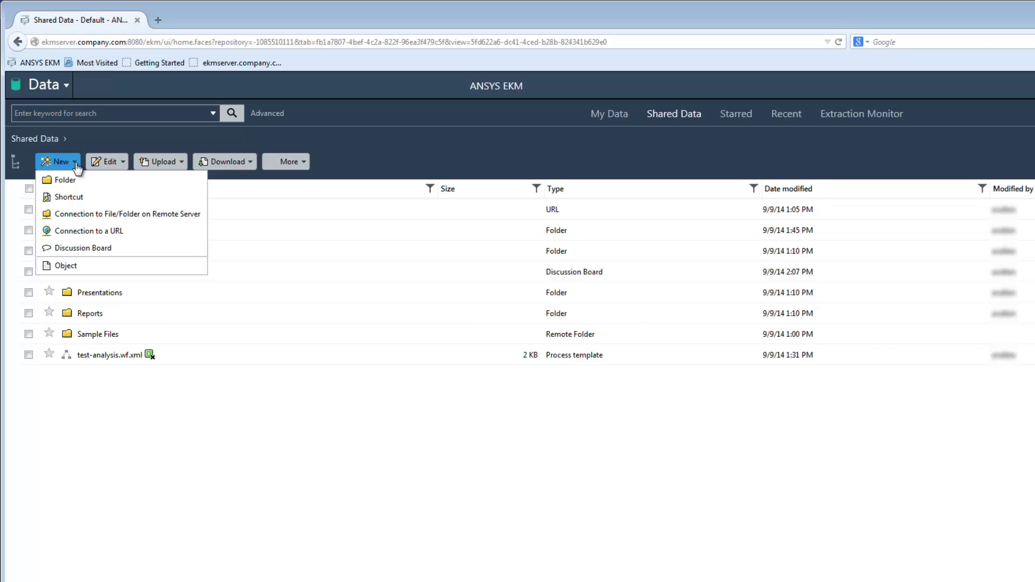
- Add OptimTee.aedt to version control and confirm
{"action": "left_click", "coordinate": [183, 165]}
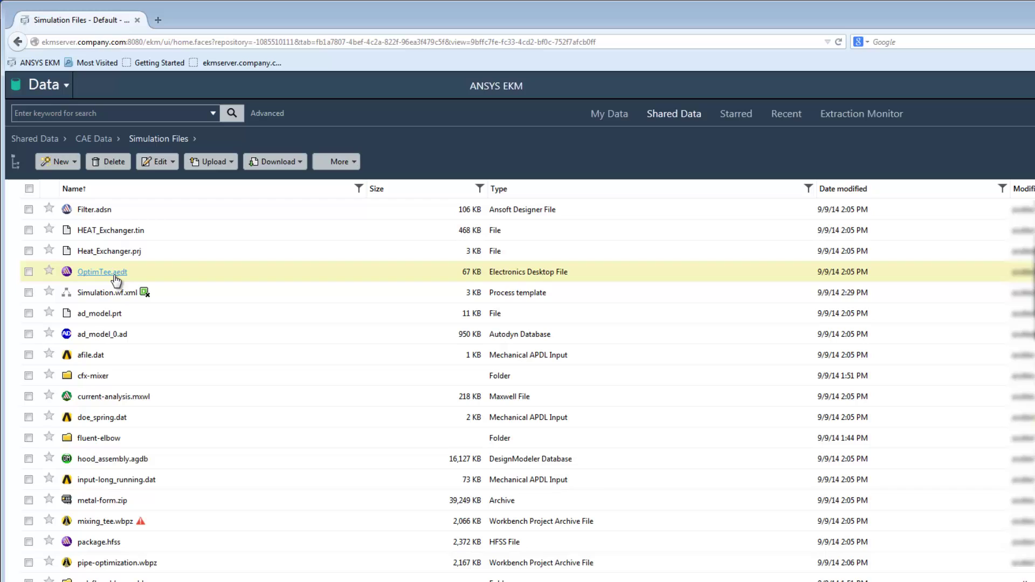
{"action": "right_click", "coordinate": [104, 273]}
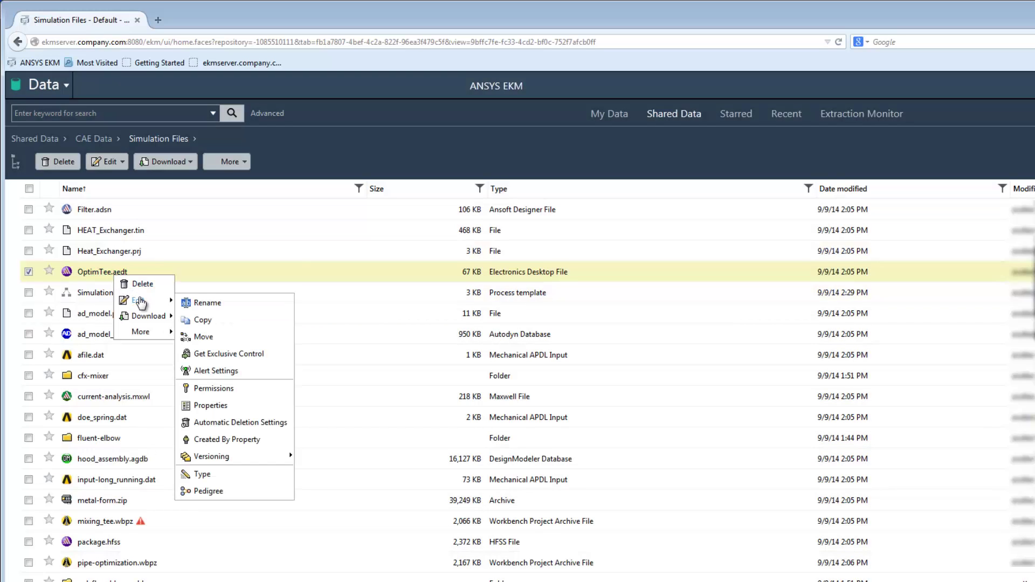
{"action": "mouse_move", "coordinate": [138, 300]}
{"action": "mouse_move", "coordinate": [212, 457]}
{"action": "left_click", "coordinate": [331, 465]}
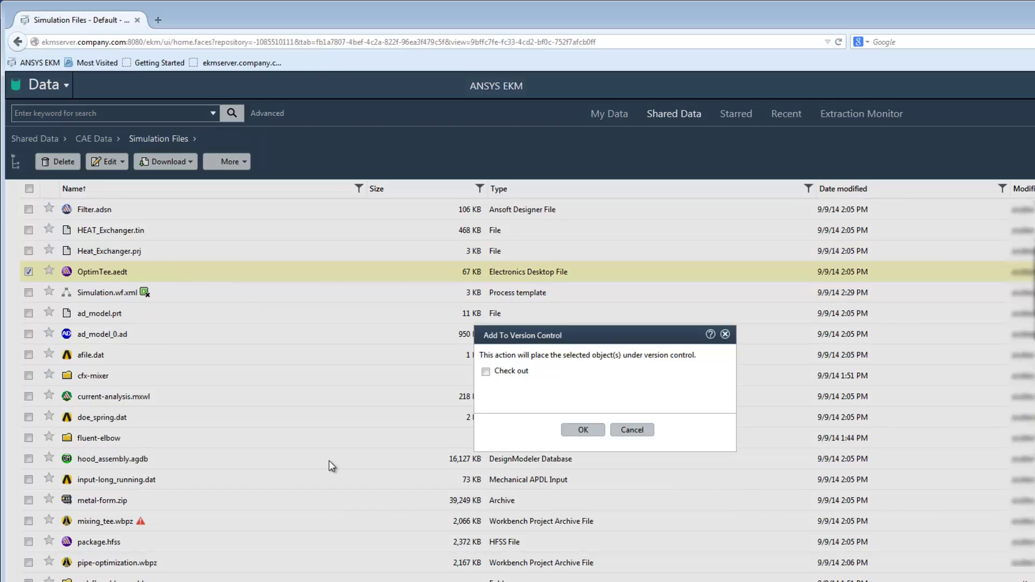
{"action": "left_click", "coordinate": [584, 429]}
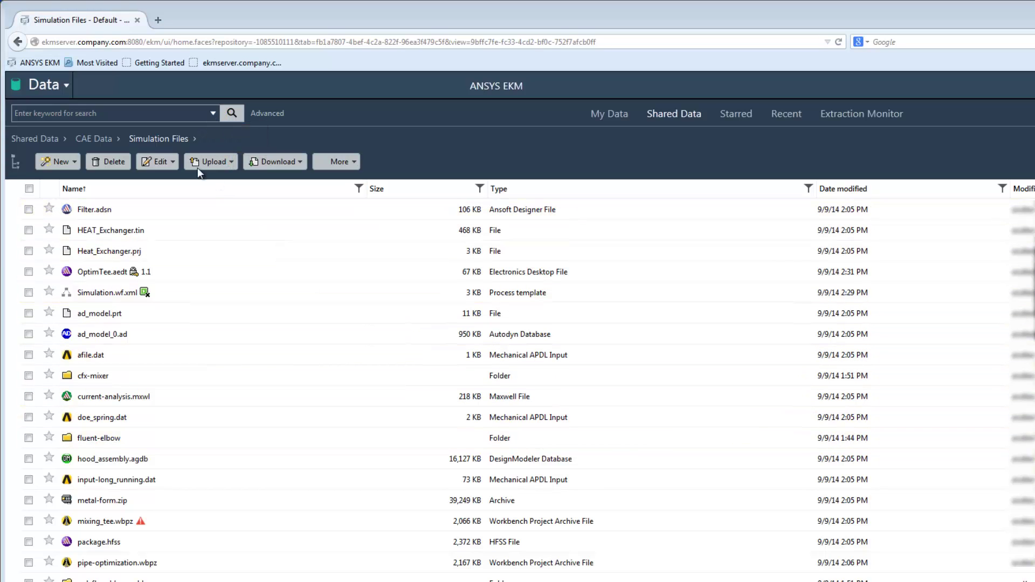
- Browse Simulation Files and CAE Data, showing and hiding the folder tree
{"action": "left_click", "coordinate": [197, 140]}
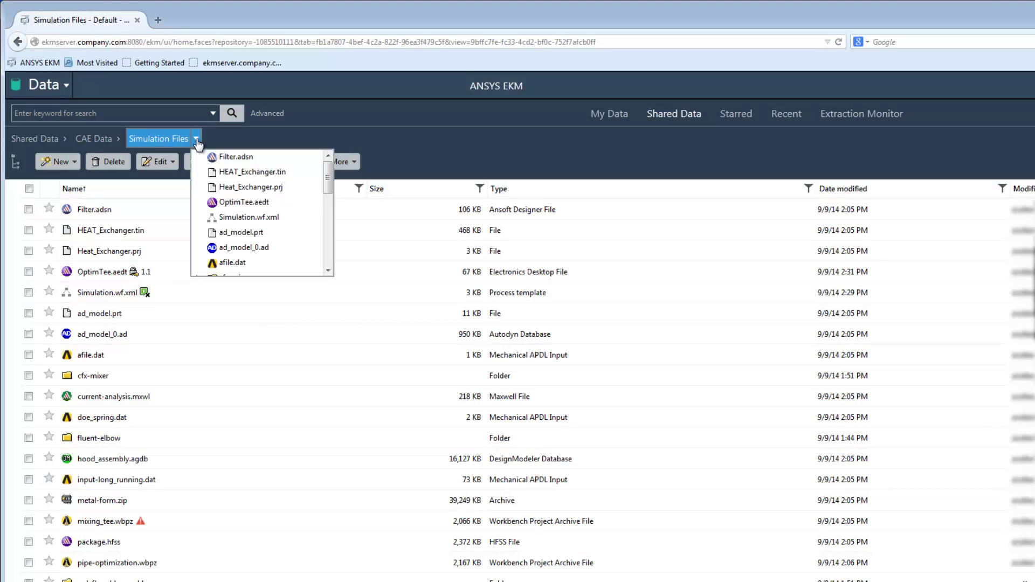
{"action": "left_click", "coordinate": [119, 139]}
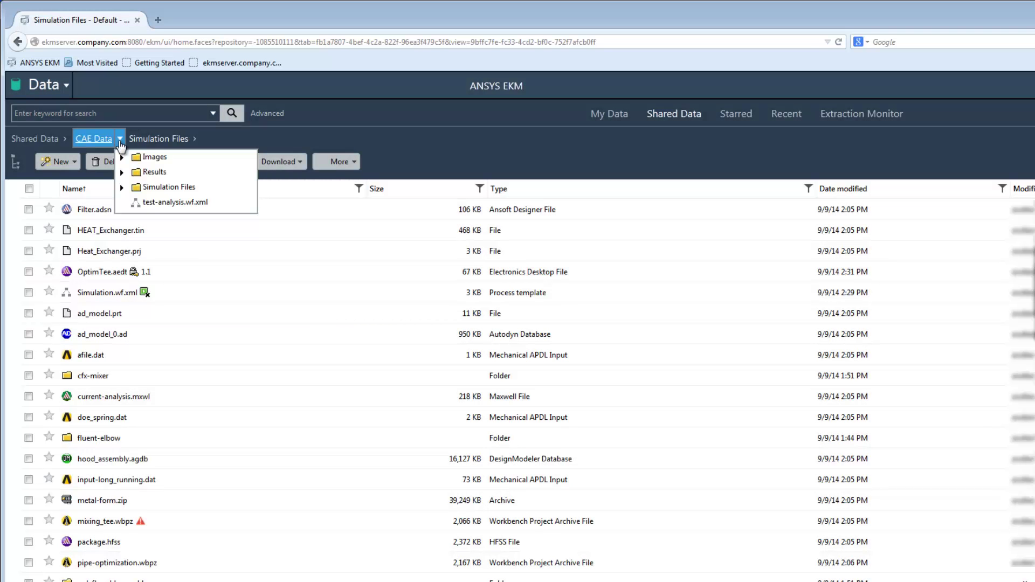
{"action": "left_click", "coordinate": [17, 165]}
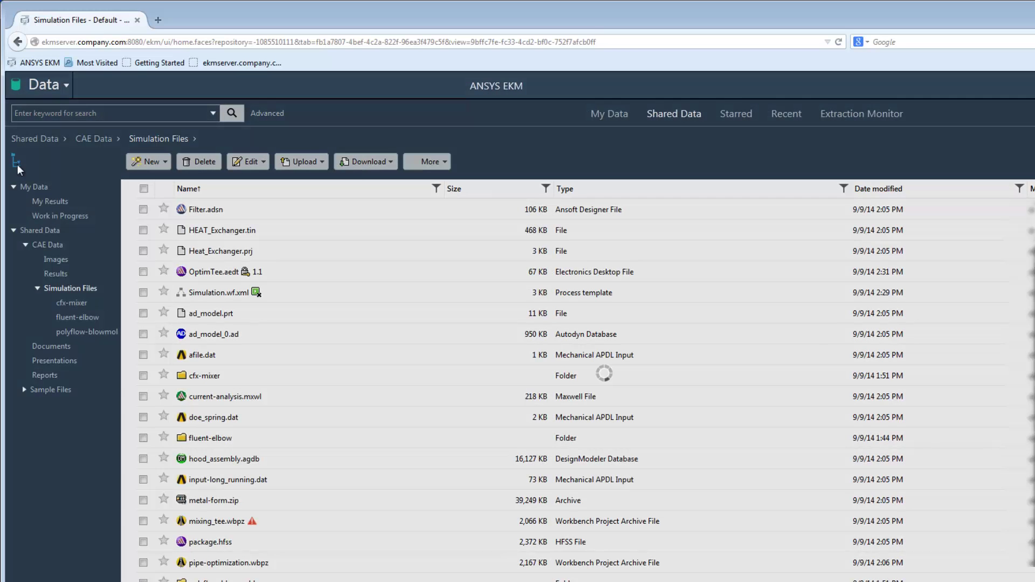
{"action": "left_click", "coordinate": [20, 169]}
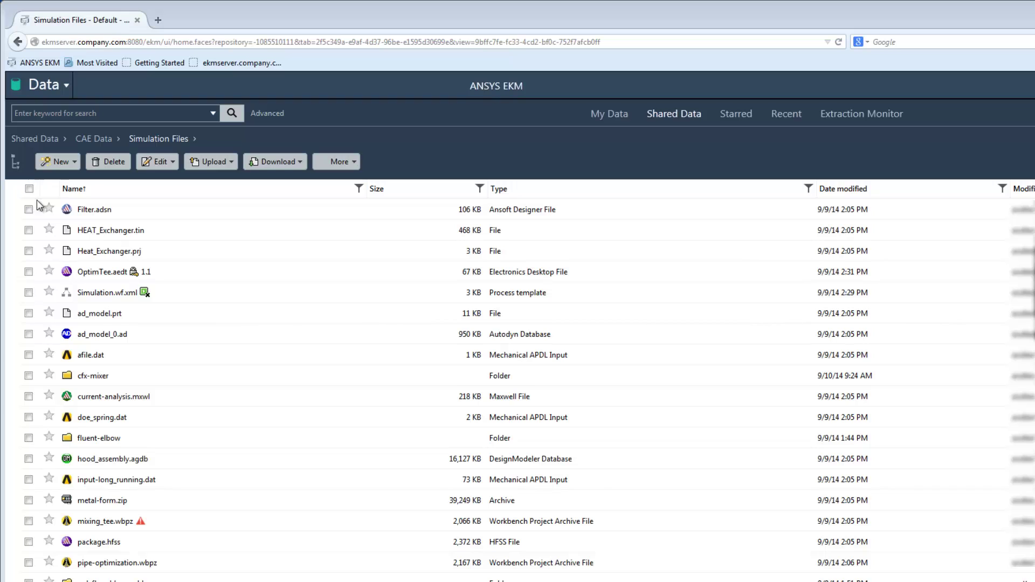
- Open StaticMixer.def in cfx-mixer and view its report's export formats (Excel, PDF, XML)
{"action": "left_click", "coordinate": [93, 375]}
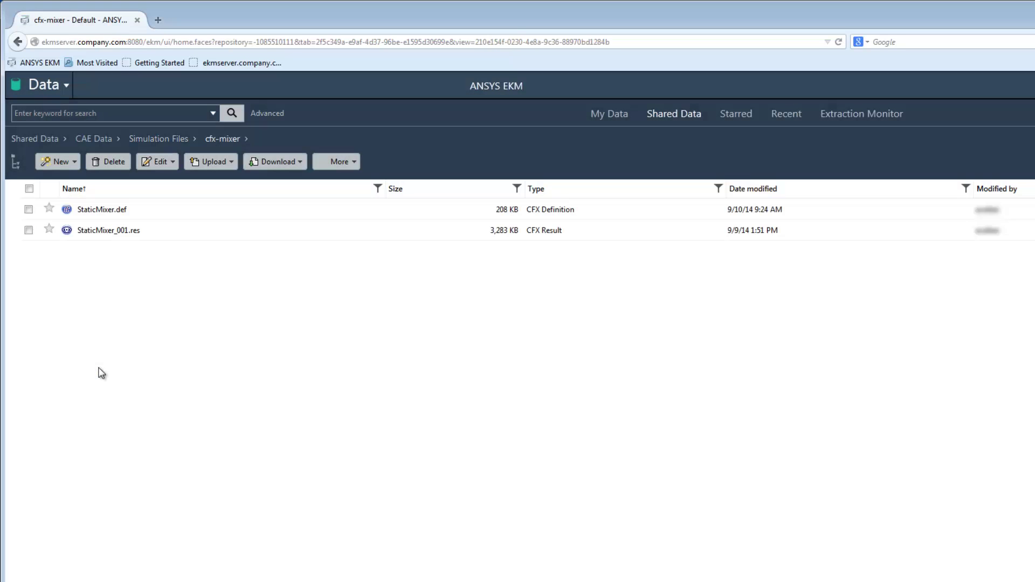
{"action": "left_click", "coordinate": [101, 209]}
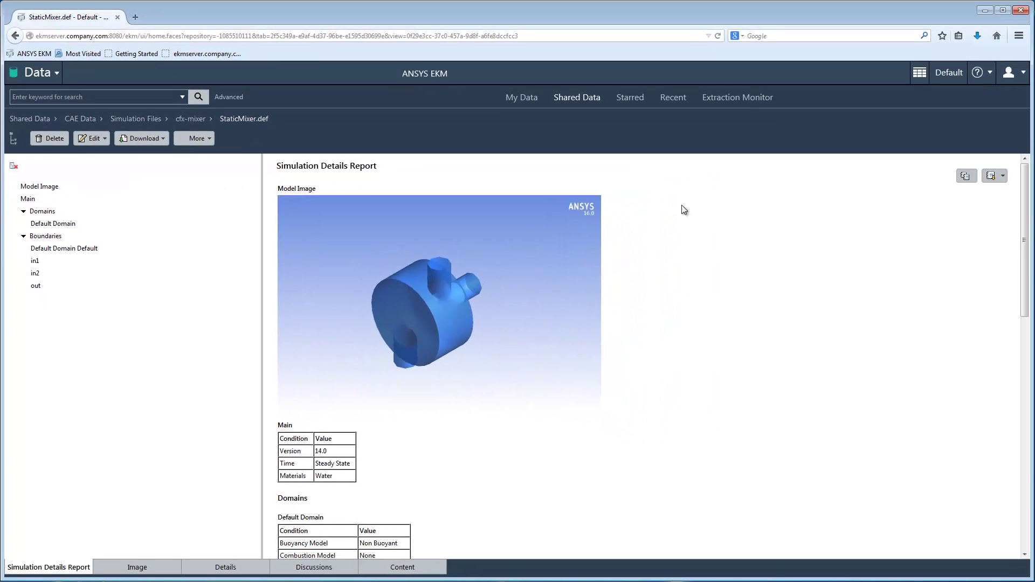
{"action": "left_click_drag", "start_coordinate": [1025, 206], "coordinate": [1019, 304]}
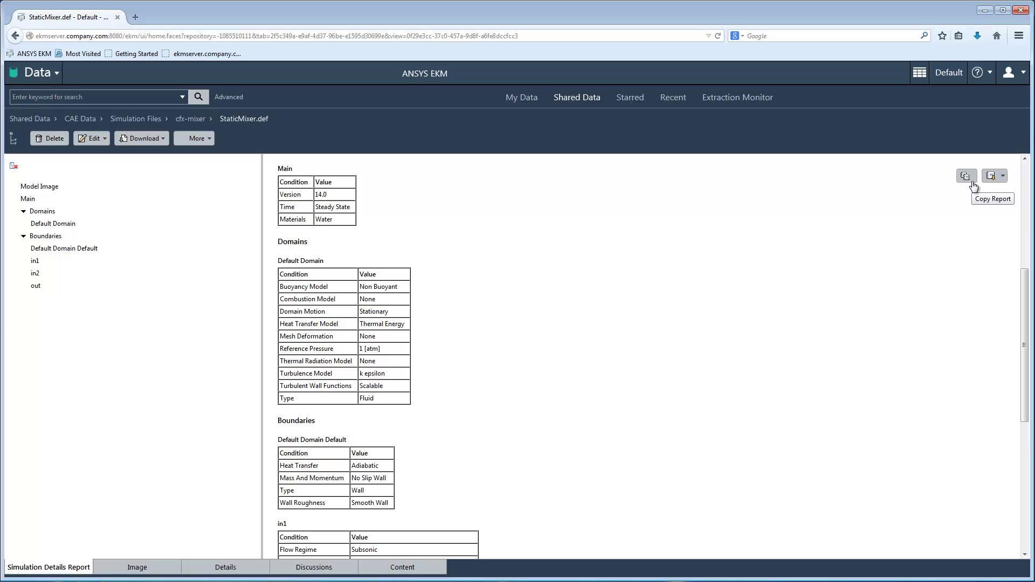
{"action": "left_click", "coordinate": [1004, 177]}
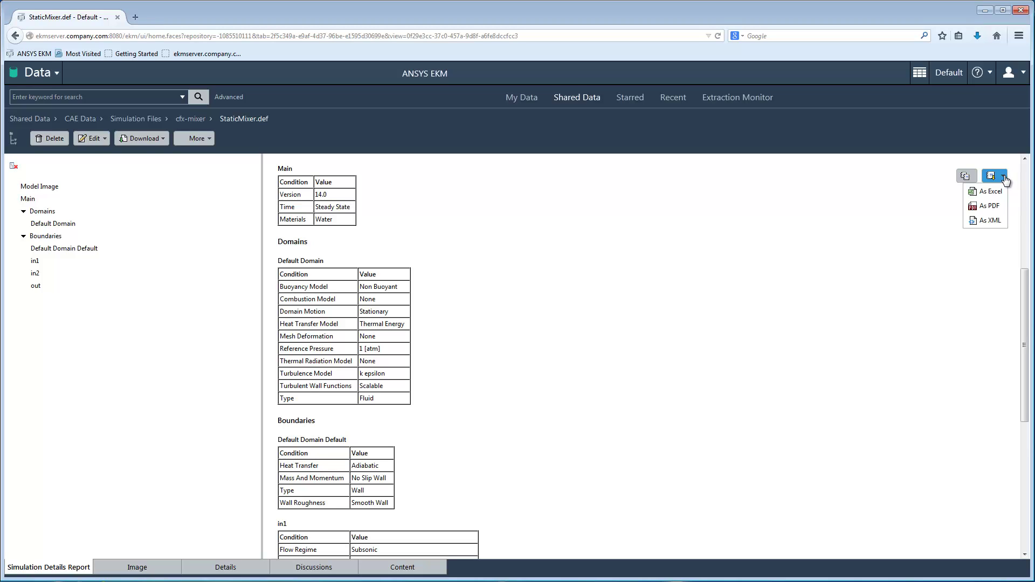
{"action": "left_click", "coordinate": [990, 192]}
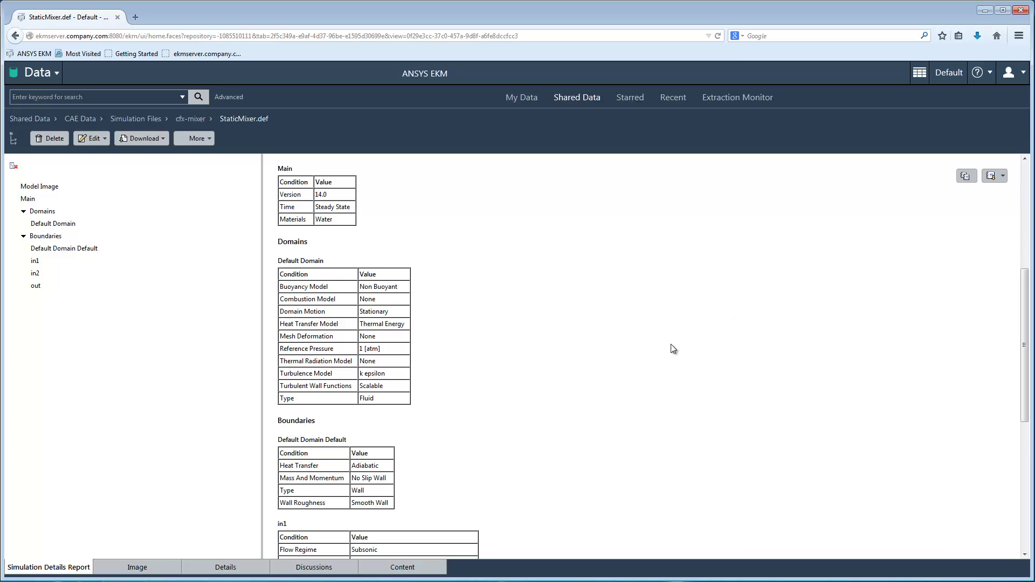
- Rotate the 3D mixer image, review the file's properties and permissions, and show its discussions
{"action": "left_click", "coordinate": [137, 567]}
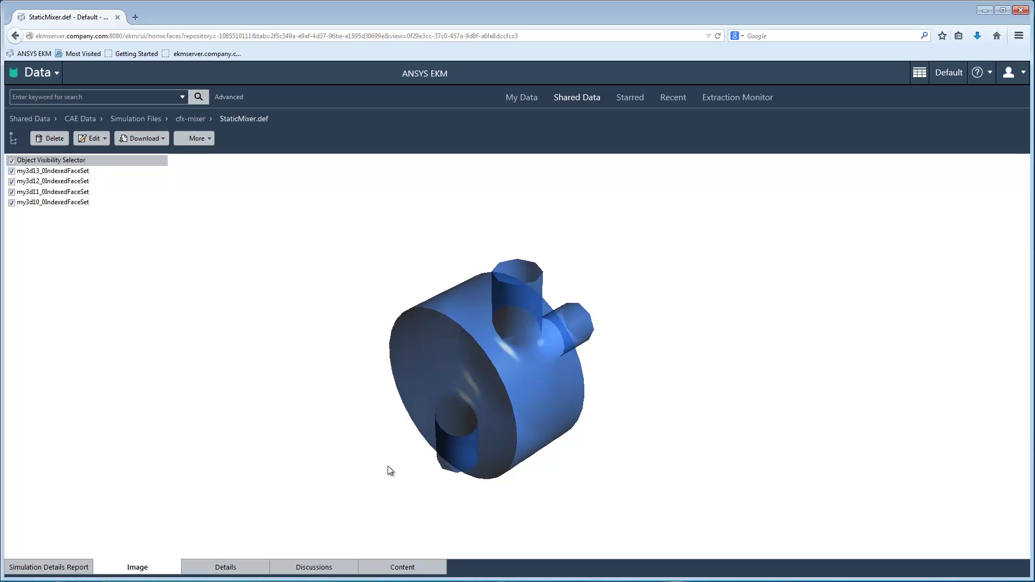
{"action": "left_click_drag", "start_coordinate": [501, 375], "coordinate": [403, 460]}
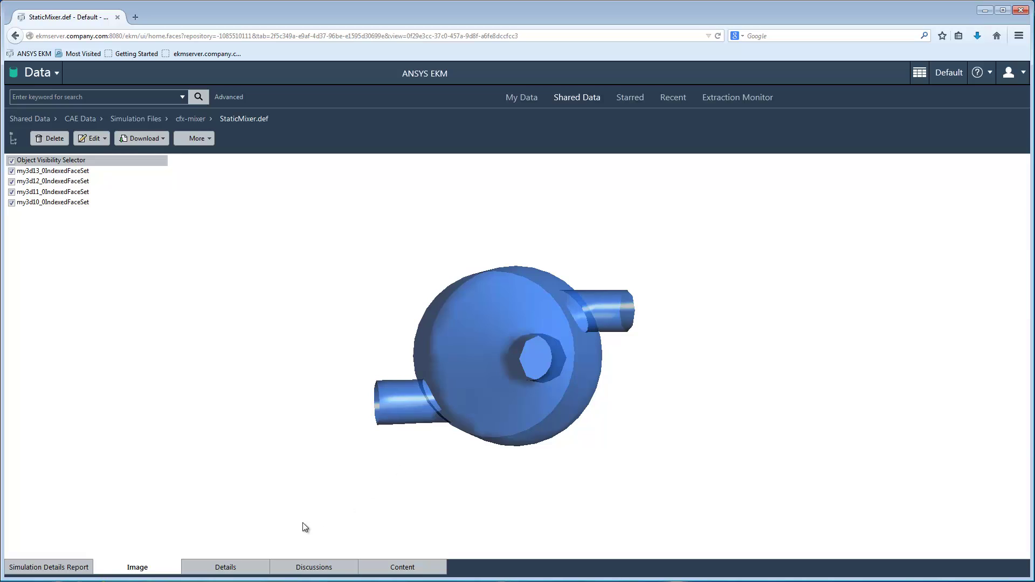
{"action": "left_click", "coordinate": [231, 568]}
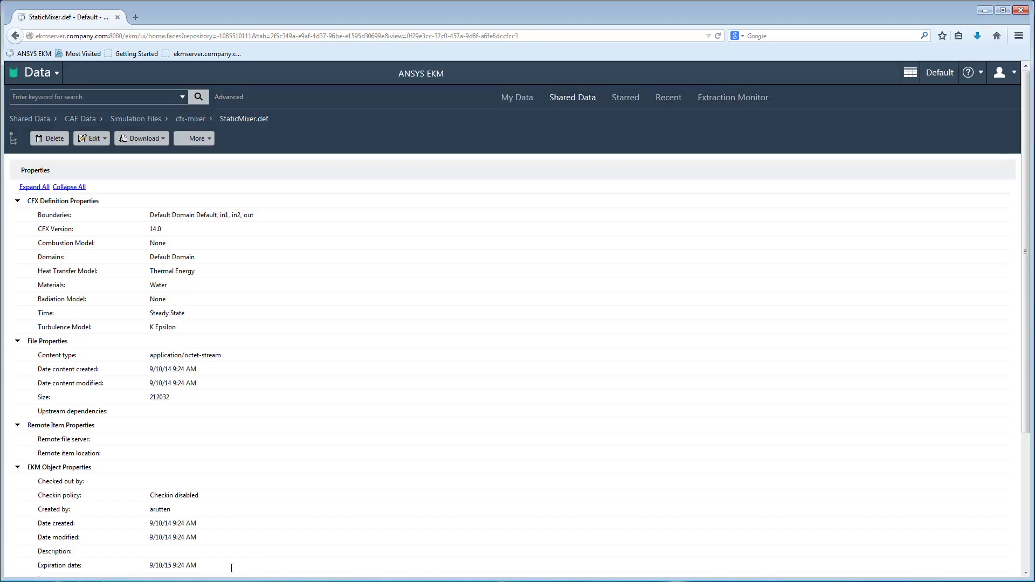
{"action": "left_click", "coordinate": [14, 519]}
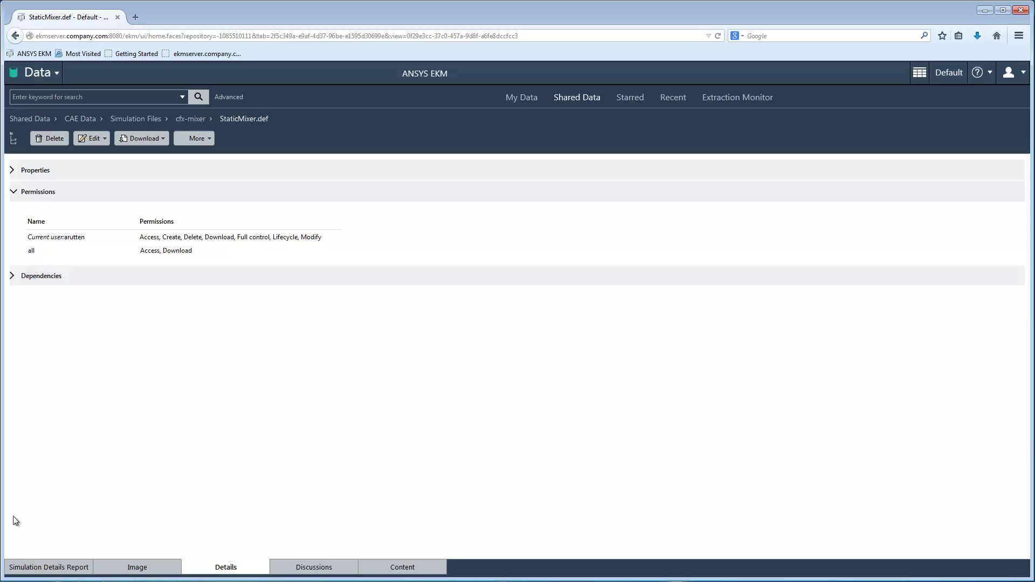
{"action": "left_click", "coordinate": [315, 567]}
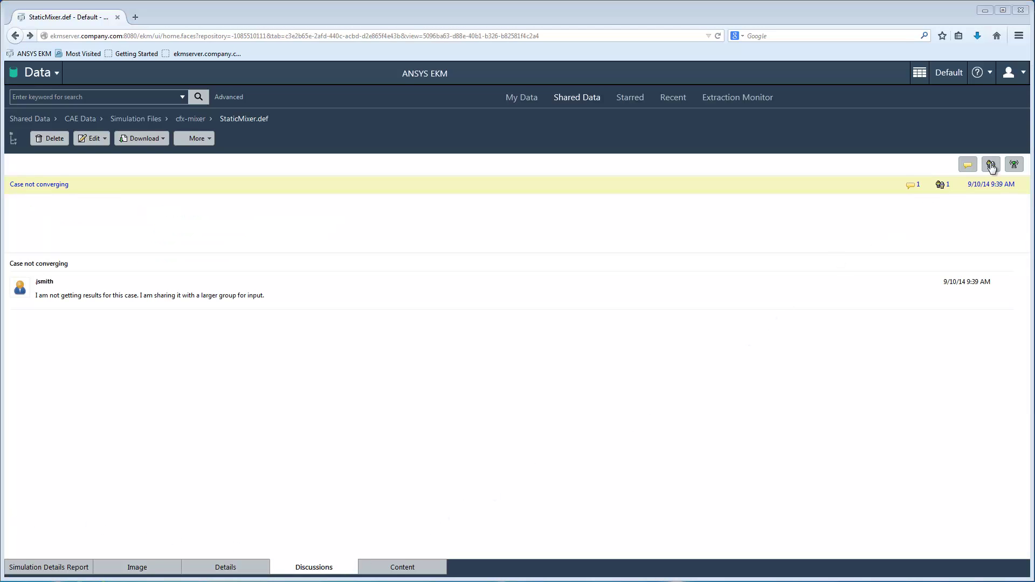
- Invite the Flow Analysts group to the Case not converging discussion
{"action": "left_click", "coordinate": [991, 165]}
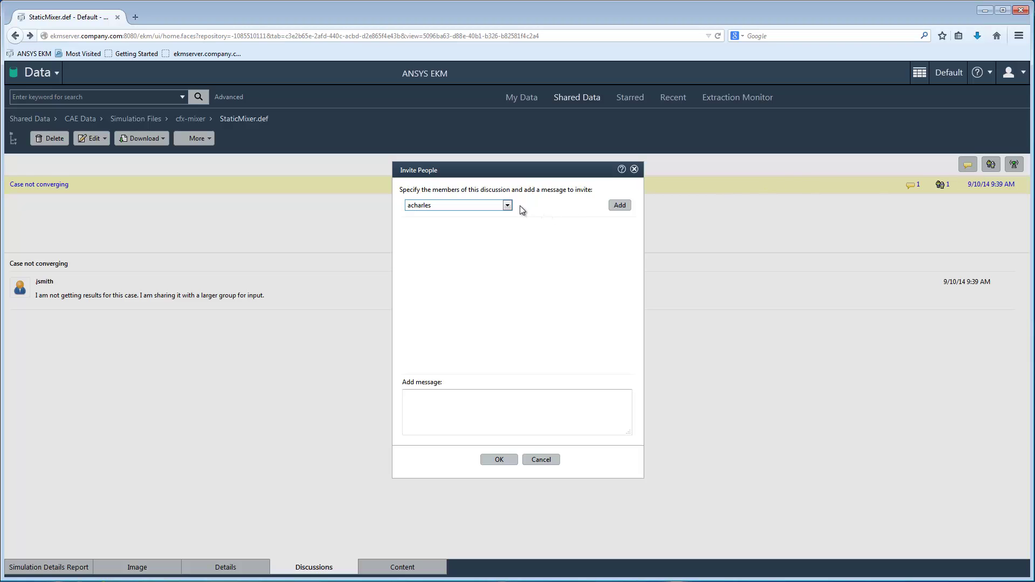
{"action": "left_click", "coordinate": [508, 205]}
{"action": "left_click", "coordinate": [484, 315]}
{"action": "left_click", "coordinate": [619, 206]}
{"action": "left_click", "coordinate": [500, 460]}
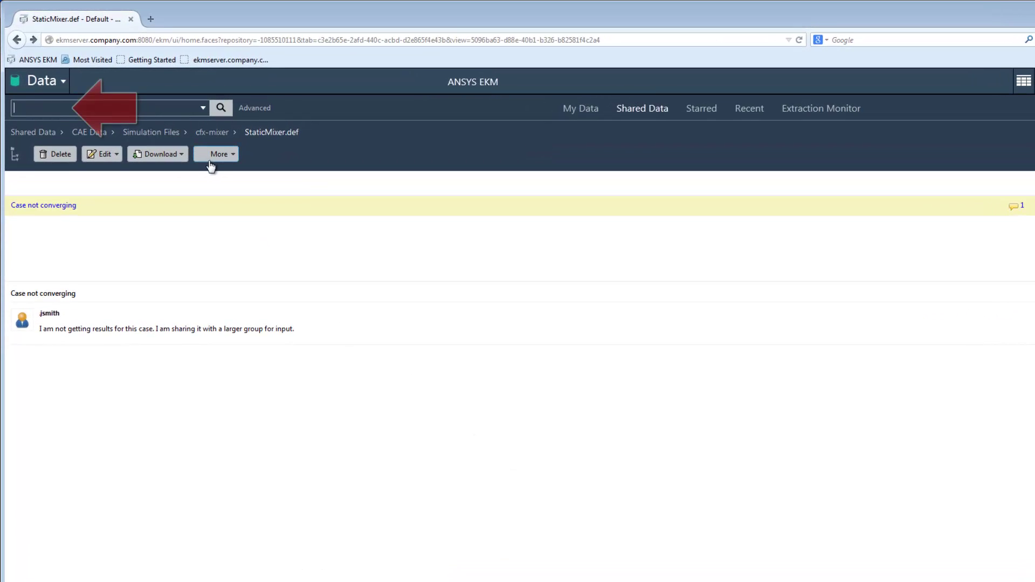
{"action": "type", "text": "mixer"}
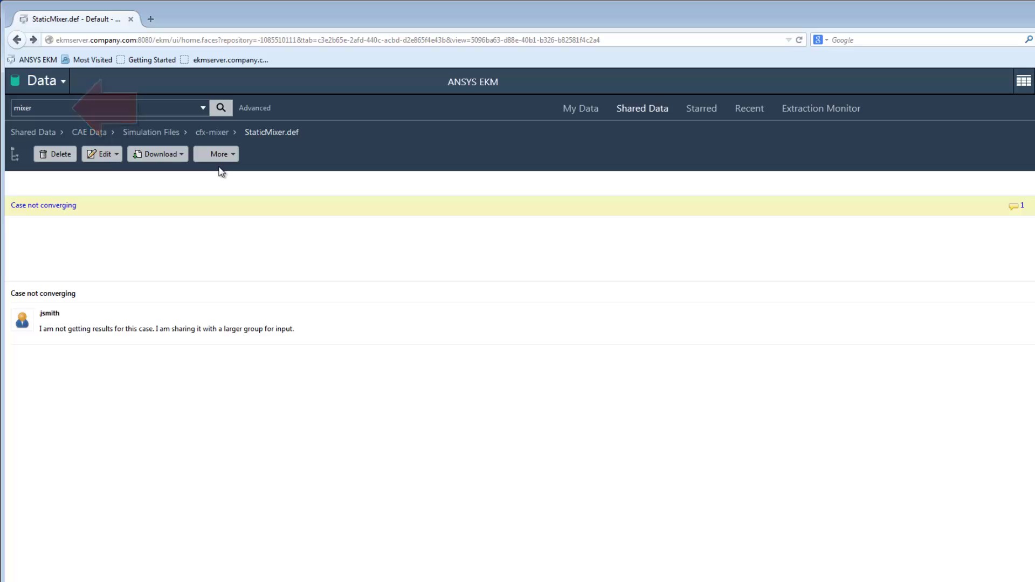
- Search for mixer, then limit an advanced search to Workbench Project Archive files
{"action": "key", "text": "Return"}
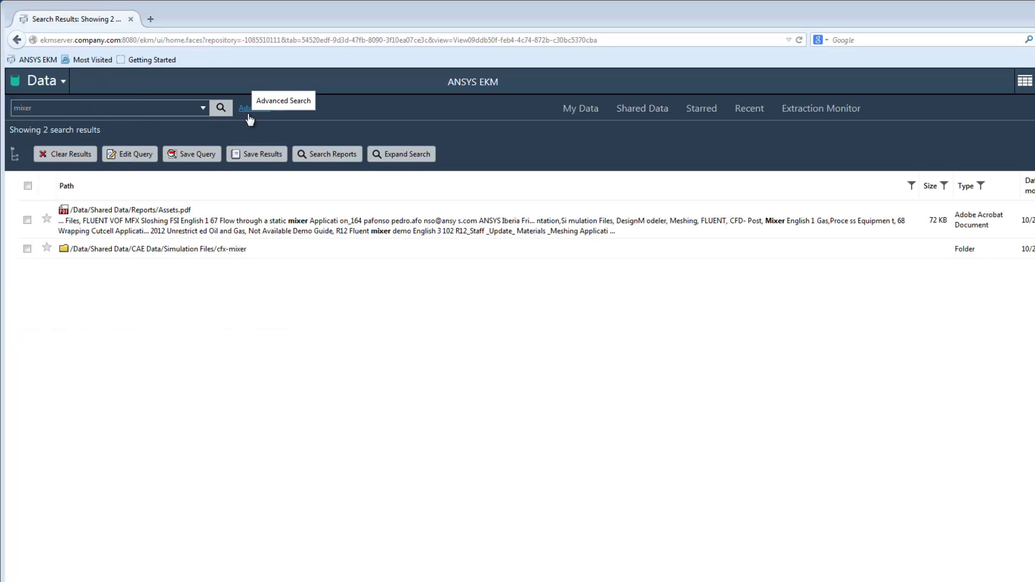
{"action": "left_click", "coordinate": [248, 112]}
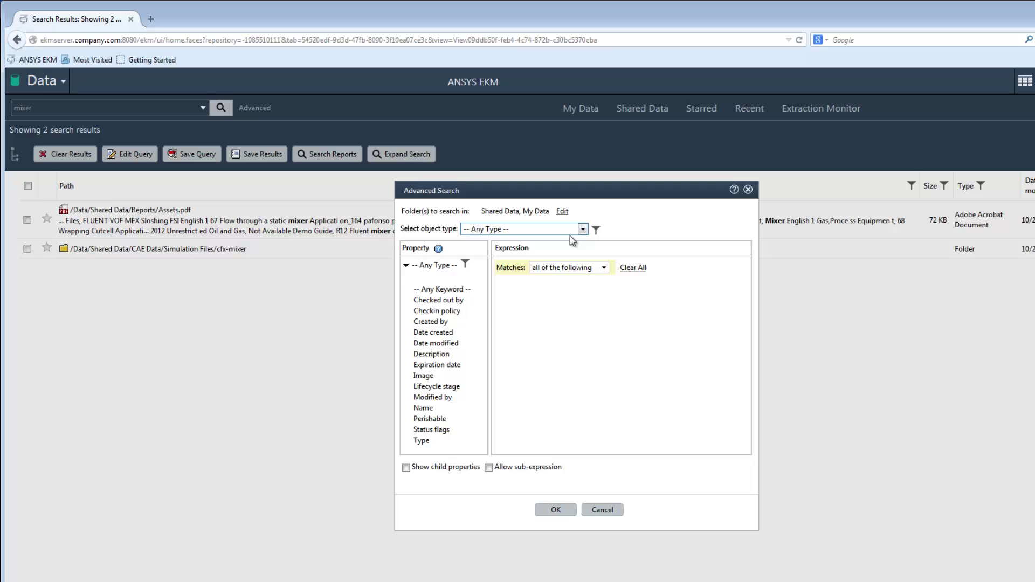
{"action": "left_click", "coordinate": [582, 229]}
{"action": "left_click_drag", "start_coordinate": [584, 250], "coordinate": [586, 404]}
{"action": "left_click", "coordinate": [518, 419]}
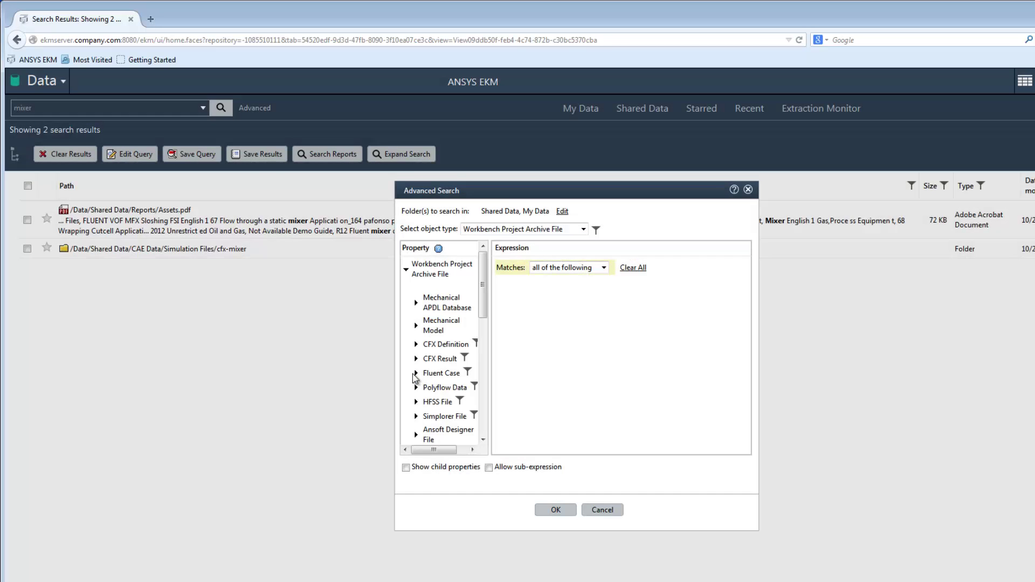
- Add a Fluent Case Materials Contains aluminum condition and run the search
{"action": "left_click", "coordinate": [416, 373]}
{"action": "double_click", "coordinate": [444, 441]}
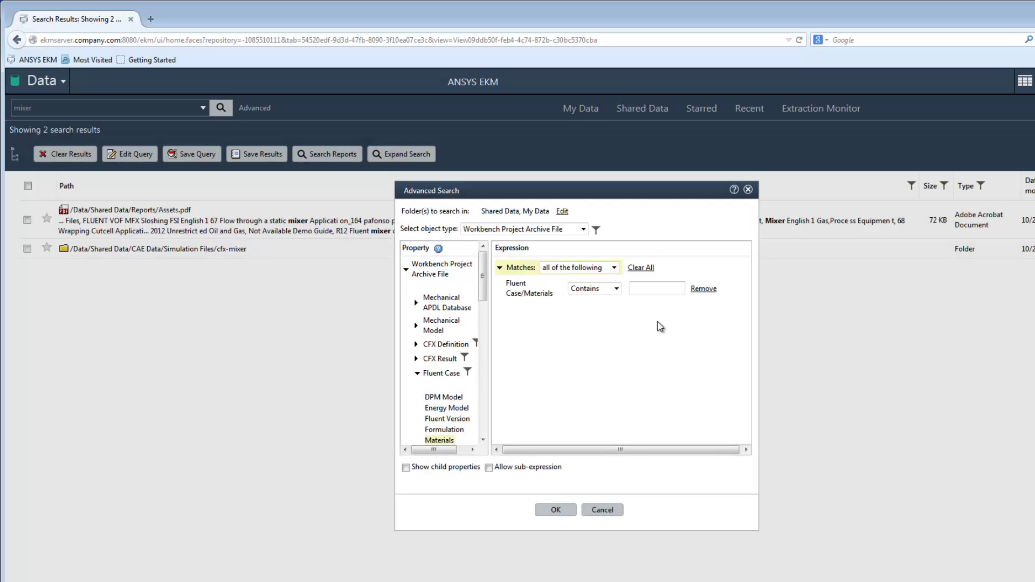
{"action": "left_click", "coordinate": [657, 289]}
{"action": "type", "text": "minum"}
{"action": "left_click", "coordinate": [556, 509]}
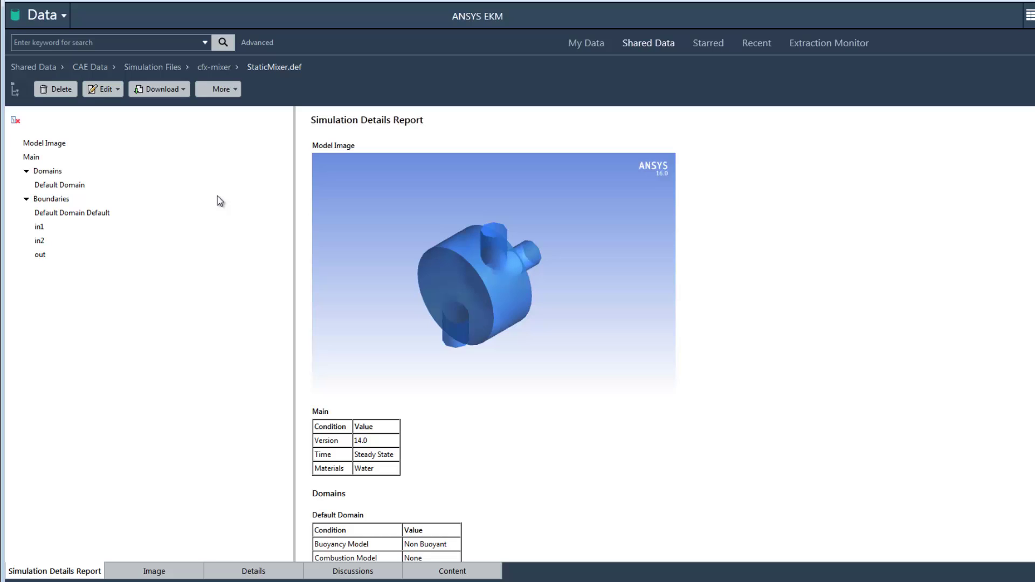
{"action": "left_click", "coordinate": [119, 91]}
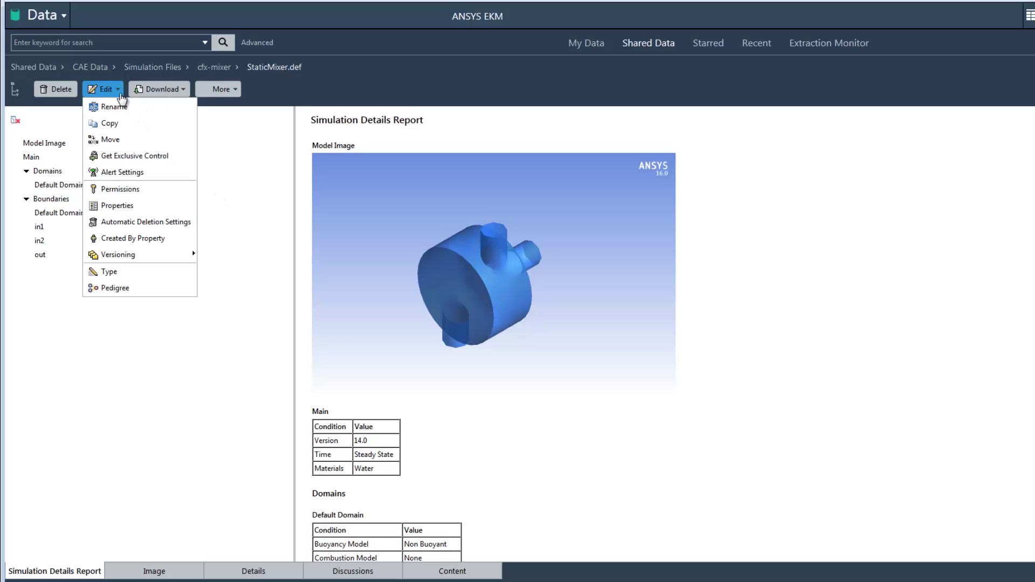
{"action": "left_click", "coordinate": [235, 90]}
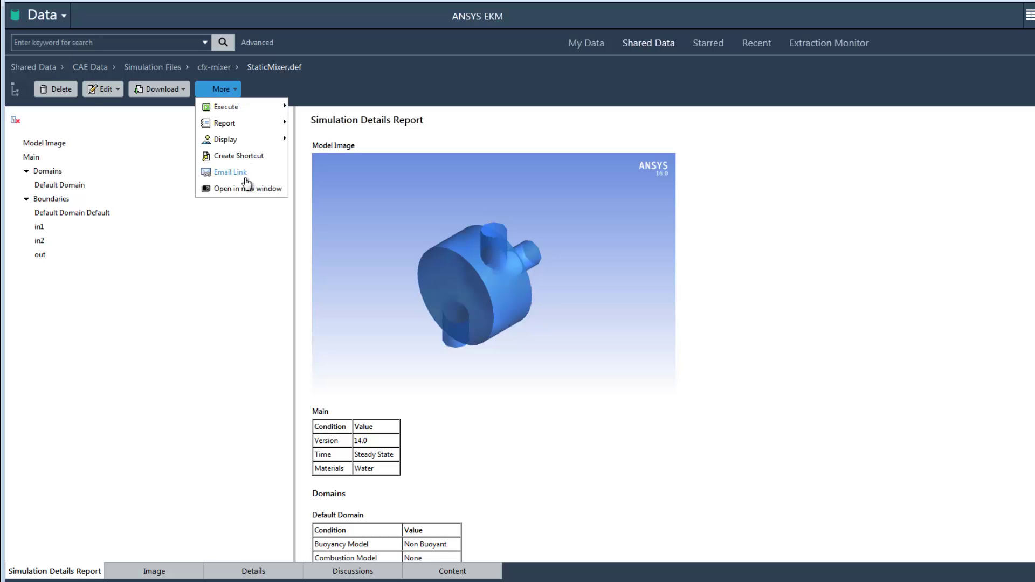
{"action": "left_click", "coordinate": [231, 173]}
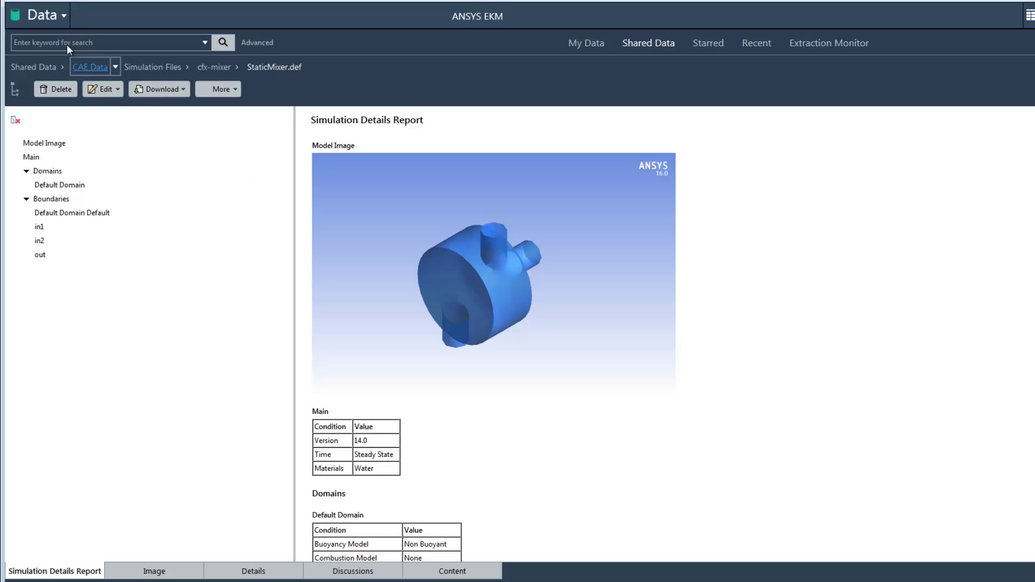
{"action": "left_click", "coordinate": [64, 18]}
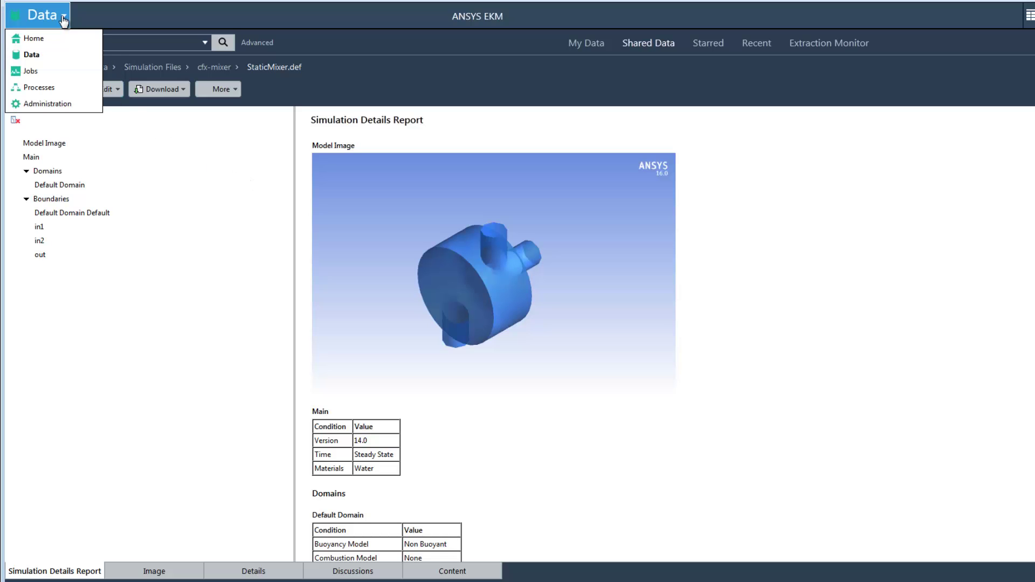
- Start a new batch job in the Jobs area with the default name
{"action": "left_click", "coordinate": [34, 76]}
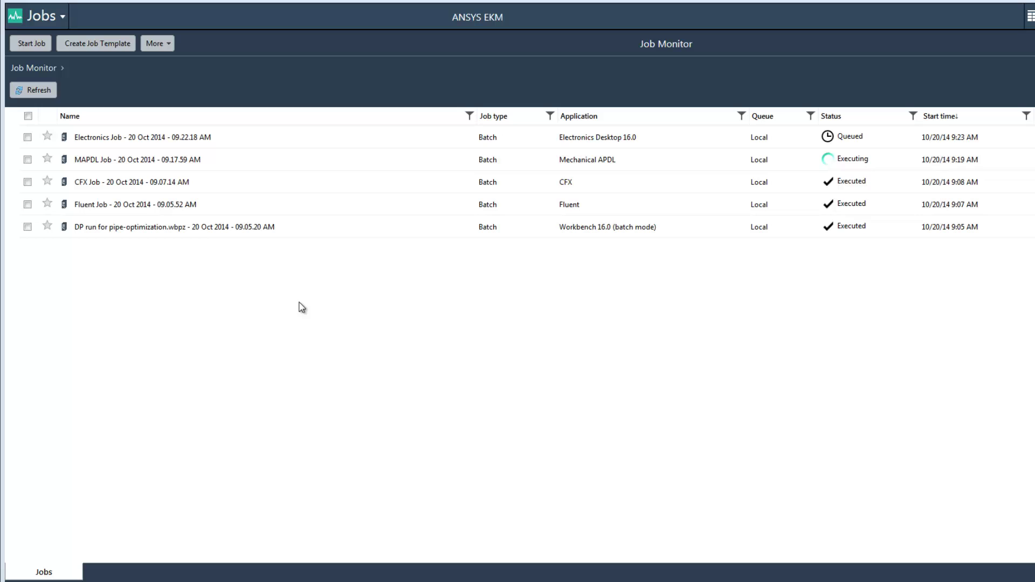
{"action": "left_click", "coordinate": [33, 43]}
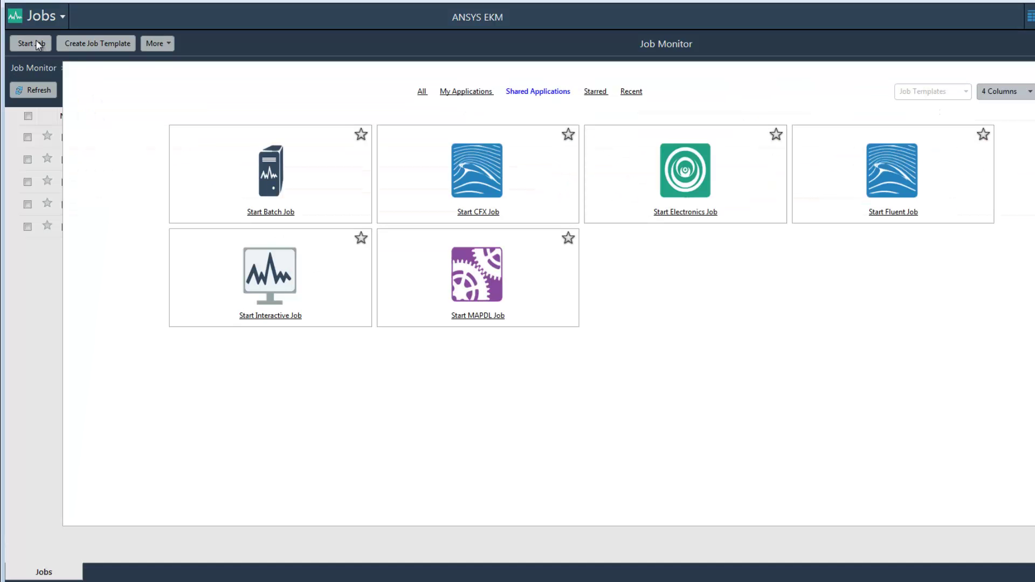
{"action": "left_click", "coordinate": [269, 175]}
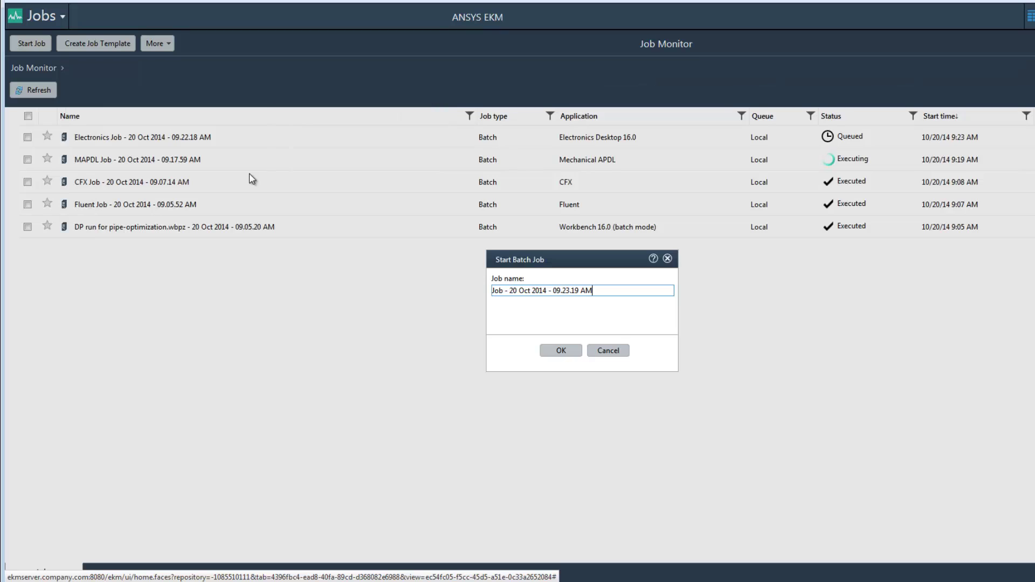
{"action": "left_click", "coordinate": [557, 354]}
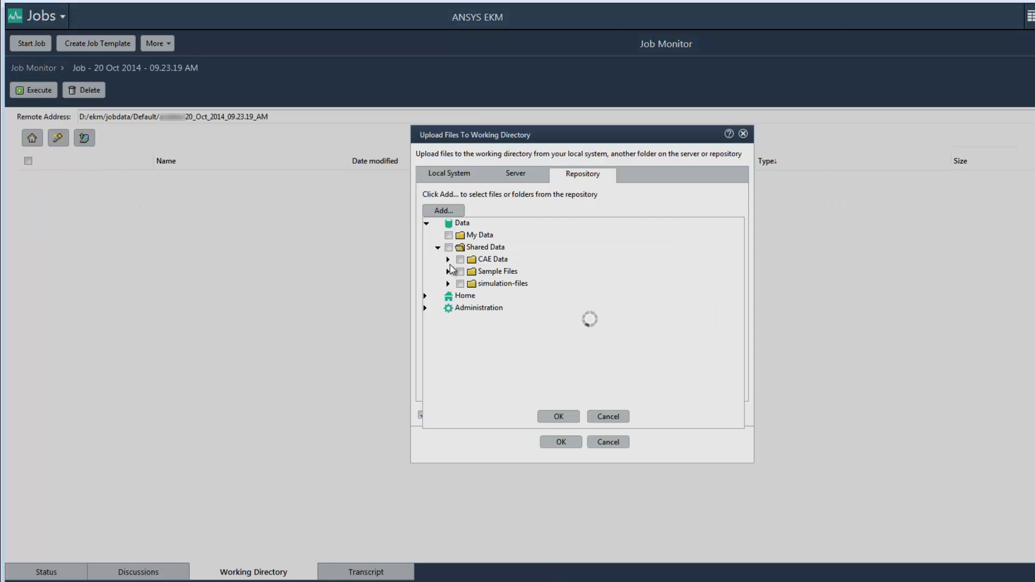
- Add mixing_tee.wbpz from CAE Data as input and run it with Workbench 16.0 (server mode)
{"action": "left_click", "coordinate": [449, 259]}
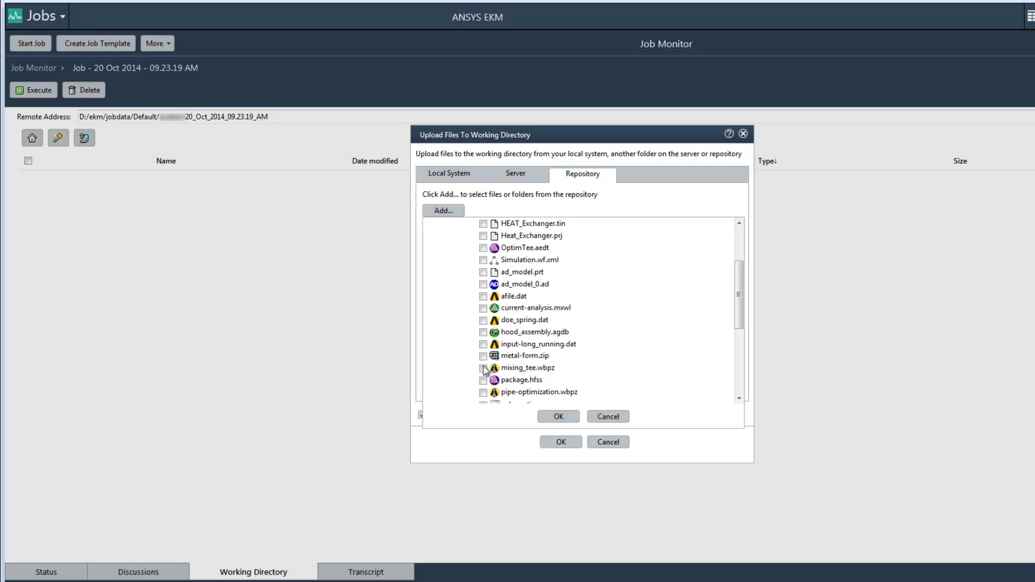
{"action": "left_click", "coordinate": [483, 368]}
{"action": "left_click", "coordinate": [559, 417]}
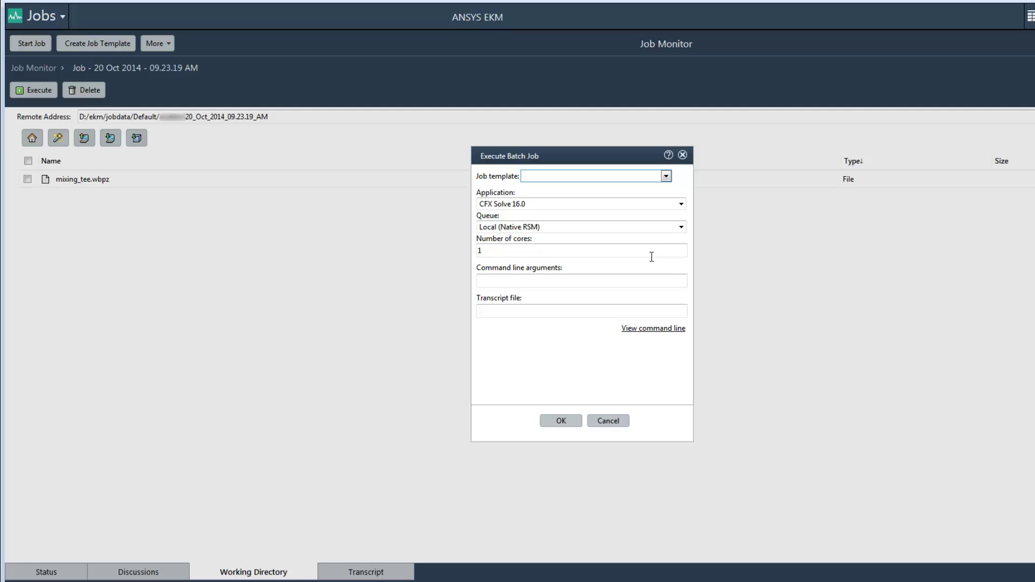
{"action": "left_click", "coordinate": [680, 204]}
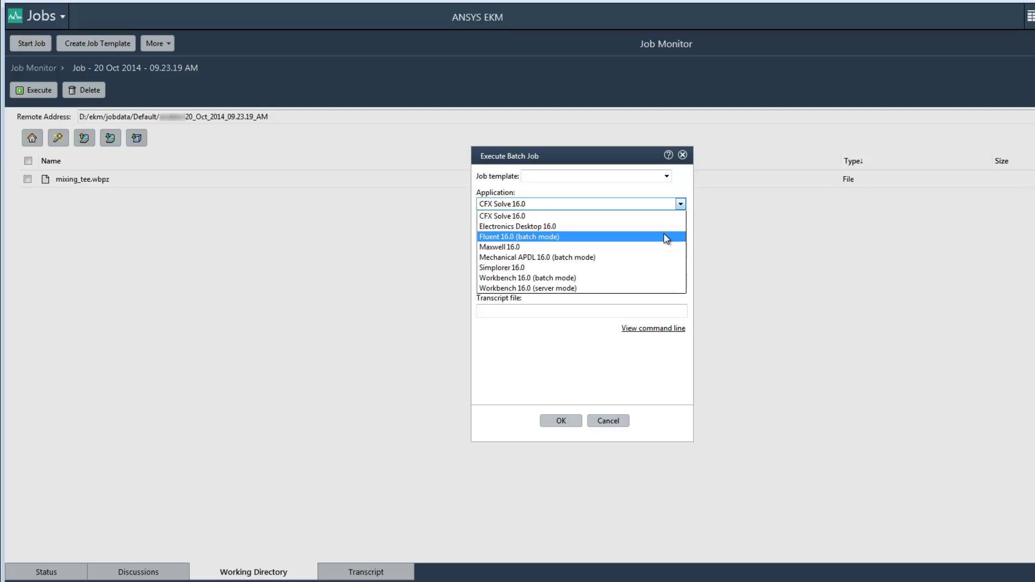
{"action": "left_click", "coordinate": [645, 288]}
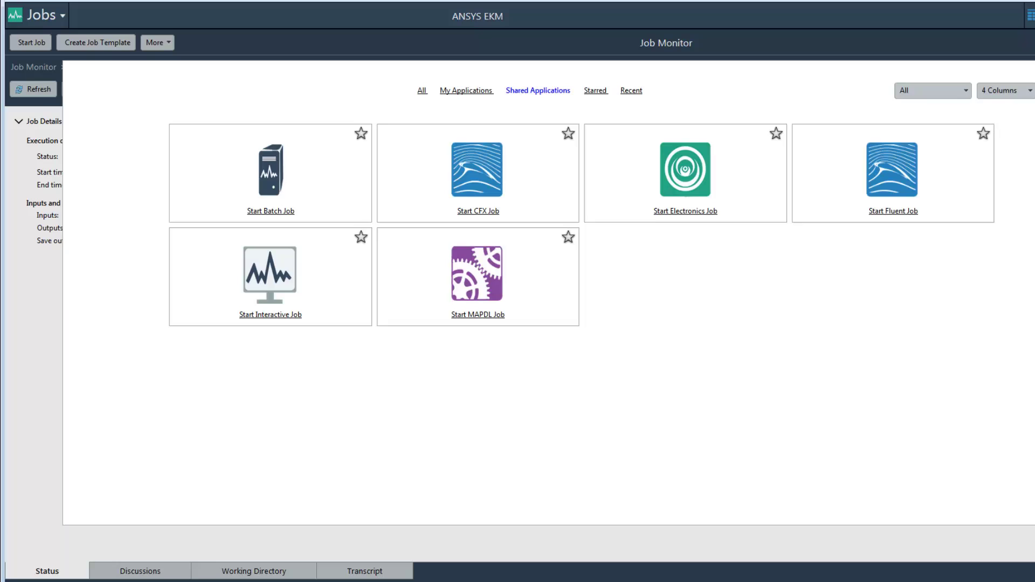
- Save the queued job as a named job template in My Applications
{"action": "left_click", "coordinate": [110, 49]}
{"action": "left_click", "coordinate": [492, 301]}
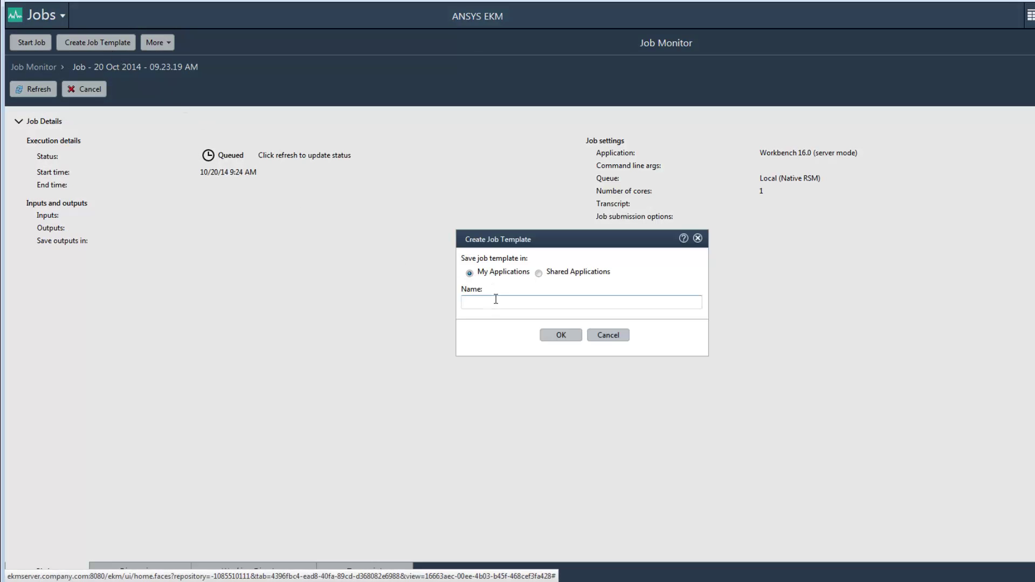
{"action": "type", "text": "My Templa"}
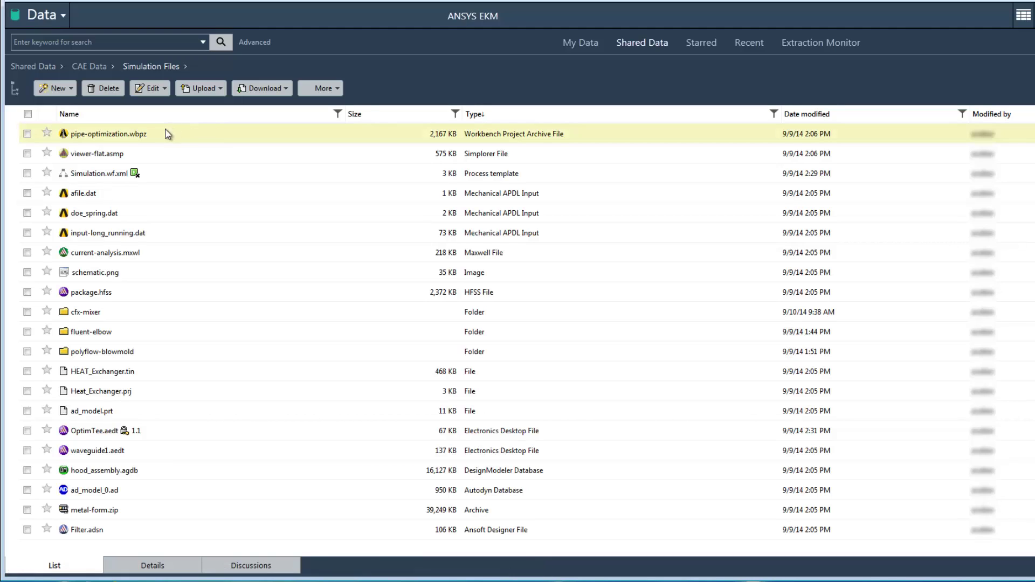
- Create a design point run for pipe-optimization.wbpz adding DP 3 with inlet velocity 40
{"action": "right_click", "coordinate": [146, 136]}
{"action": "mouse_move", "coordinate": [171, 142]}
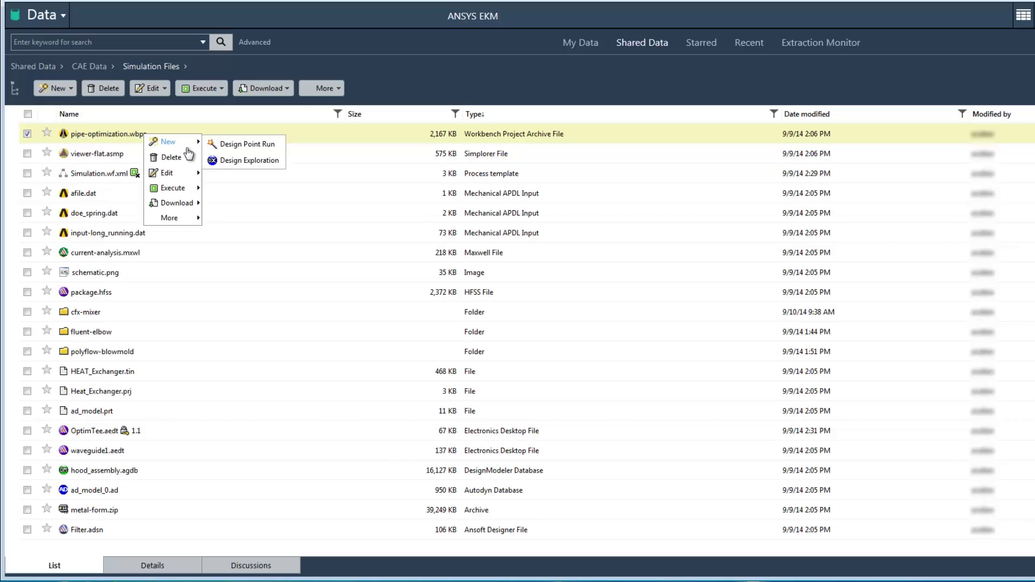
{"action": "left_click", "coordinate": [243, 144]}
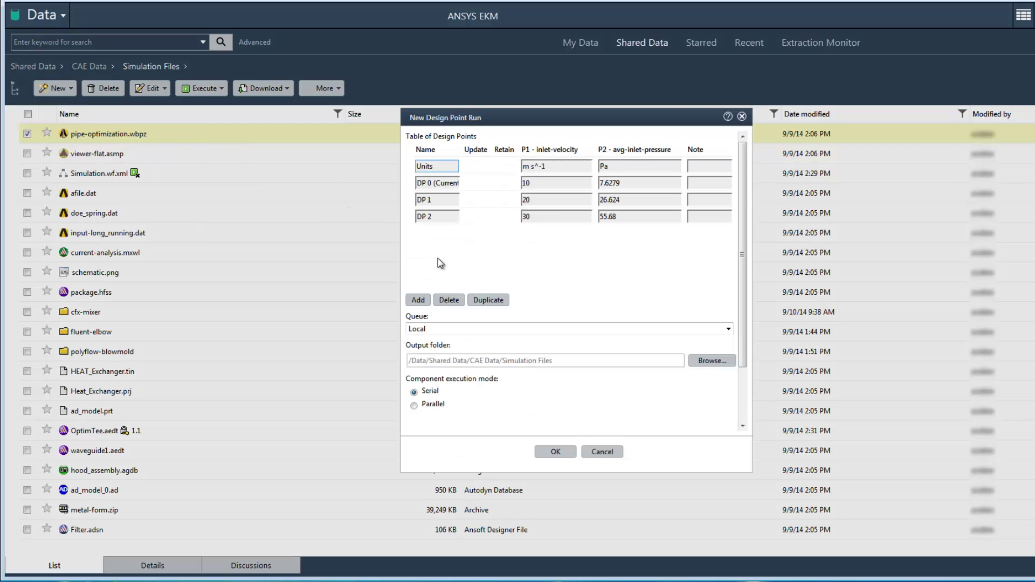
{"action": "left_click", "coordinate": [418, 302]}
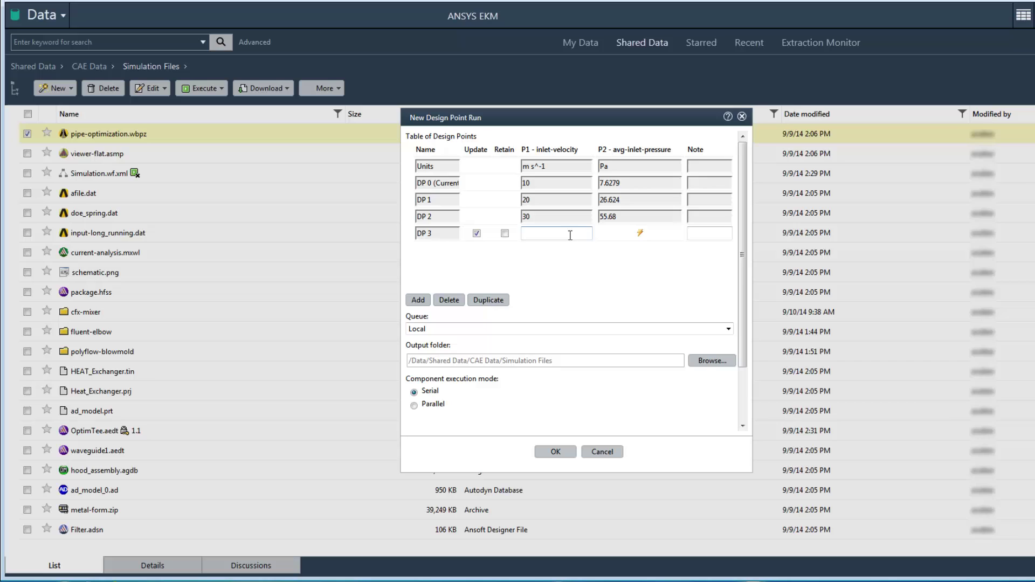
{"action": "left_click", "coordinate": [557, 233]}
{"action": "type", "text": "40"}
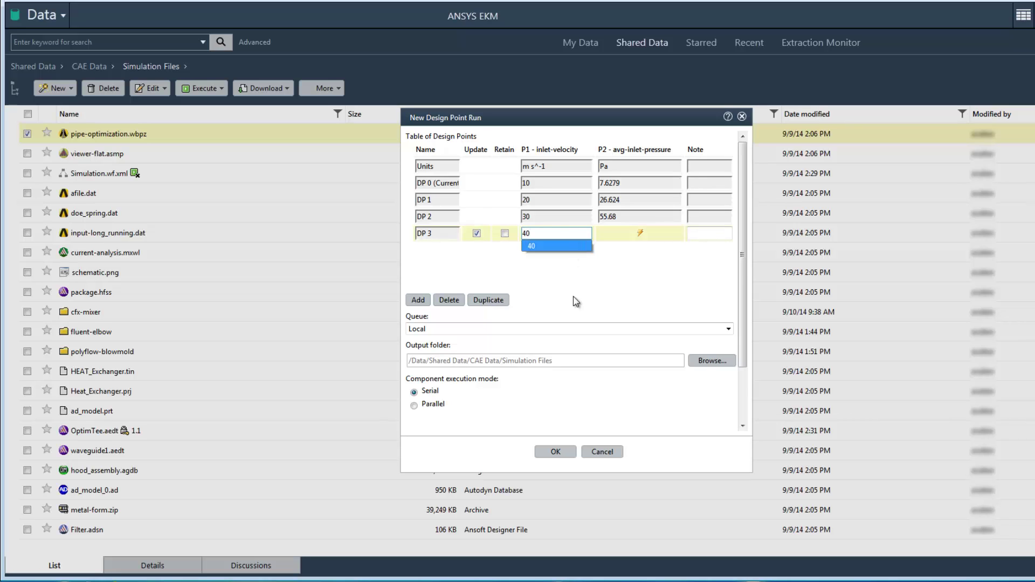
{"action": "left_click", "coordinate": [556, 451]}
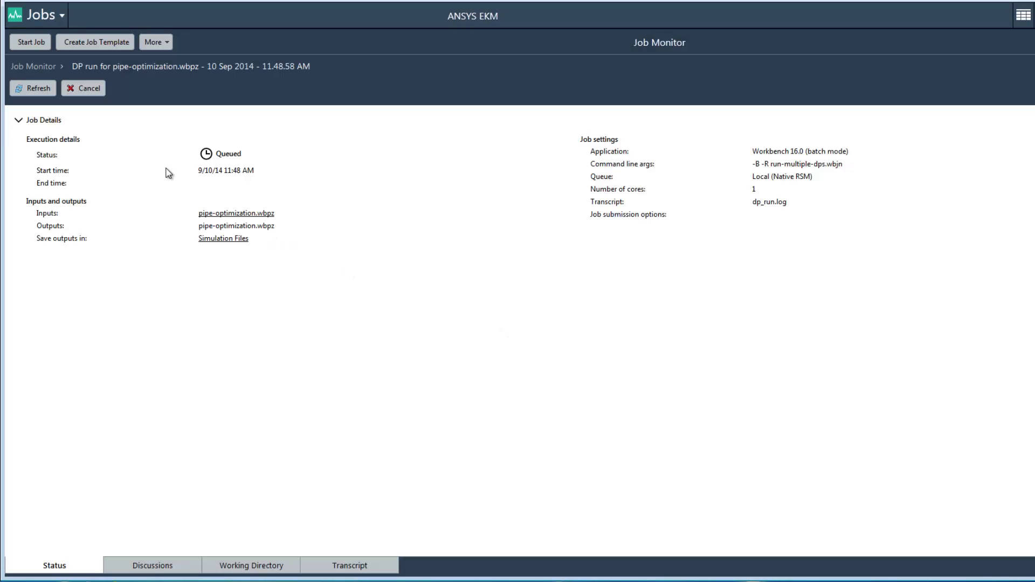
- Refresh the DP run's status, browse its working directory and read its transcript
{"action": "left_click", "coordinate": [39, 89]}
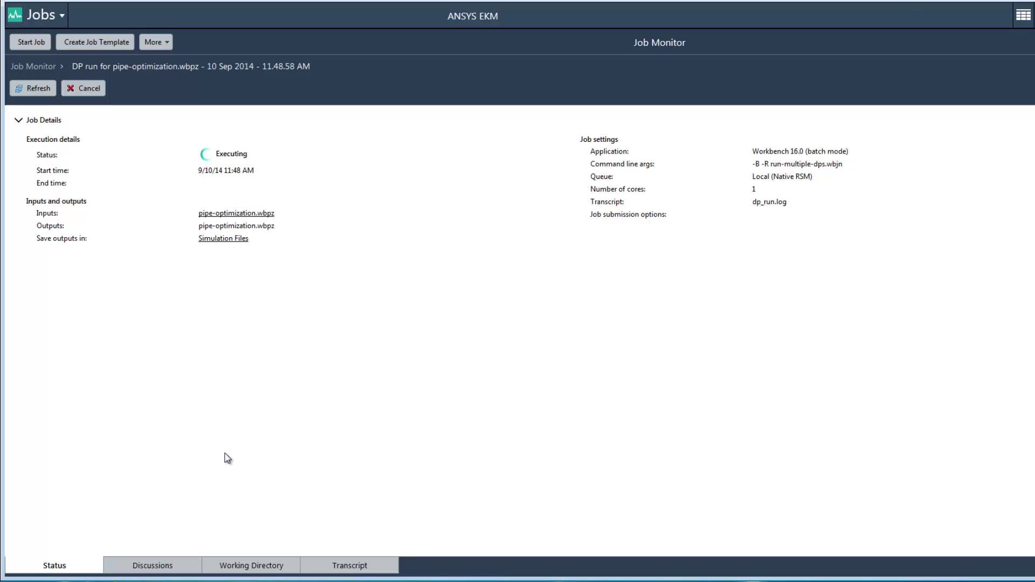
{"action": "left_click", "coordinate": [286, 572]}
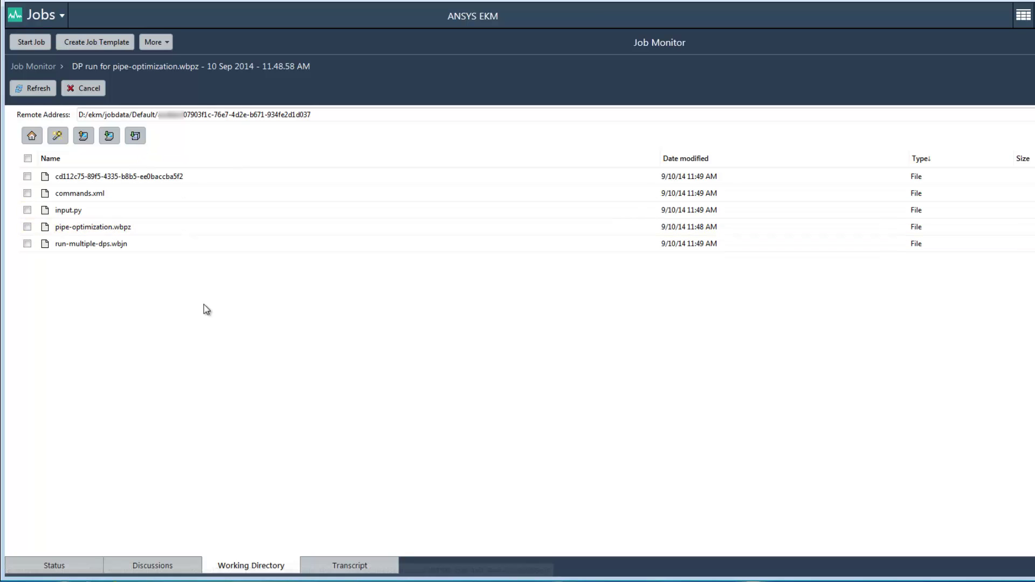
{"action": "left_click", "coordinate": [348, 566]}
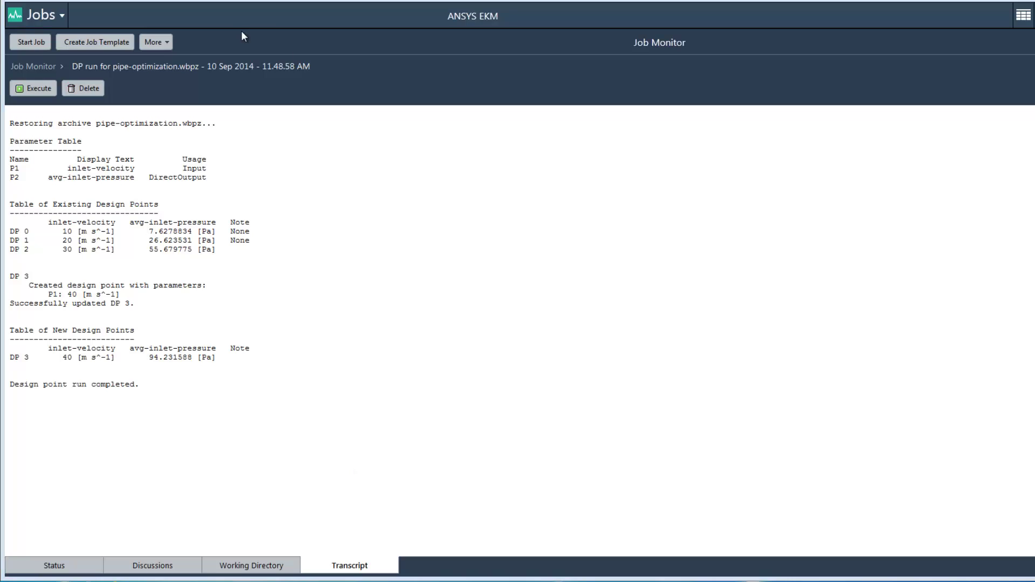
- Switch to the Processes area and insert a new node after Create Report
{"action": "left_click", "coordinate": [62, 15]}
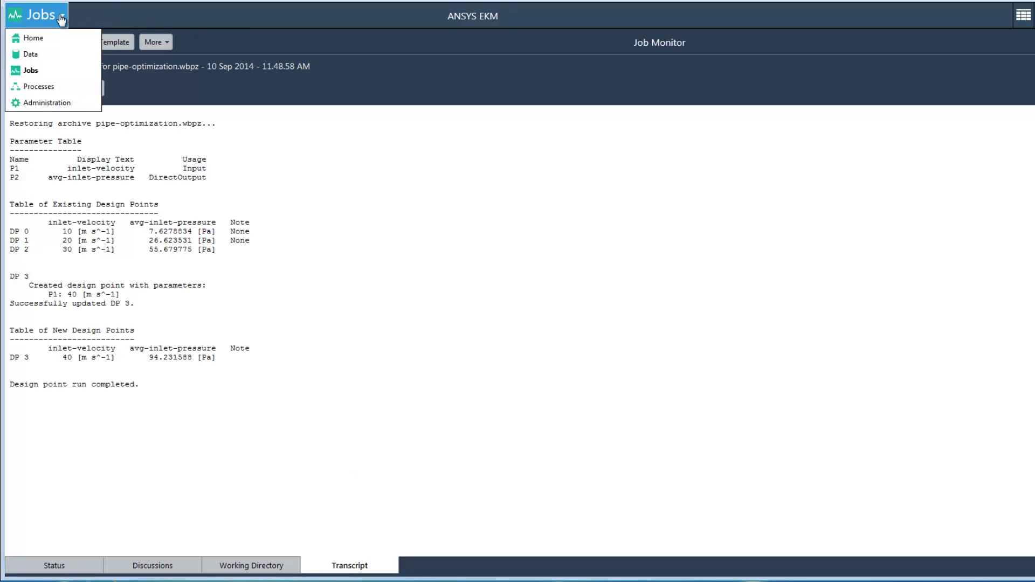
{"action": "left_click", "coordinate": [39, 87]}
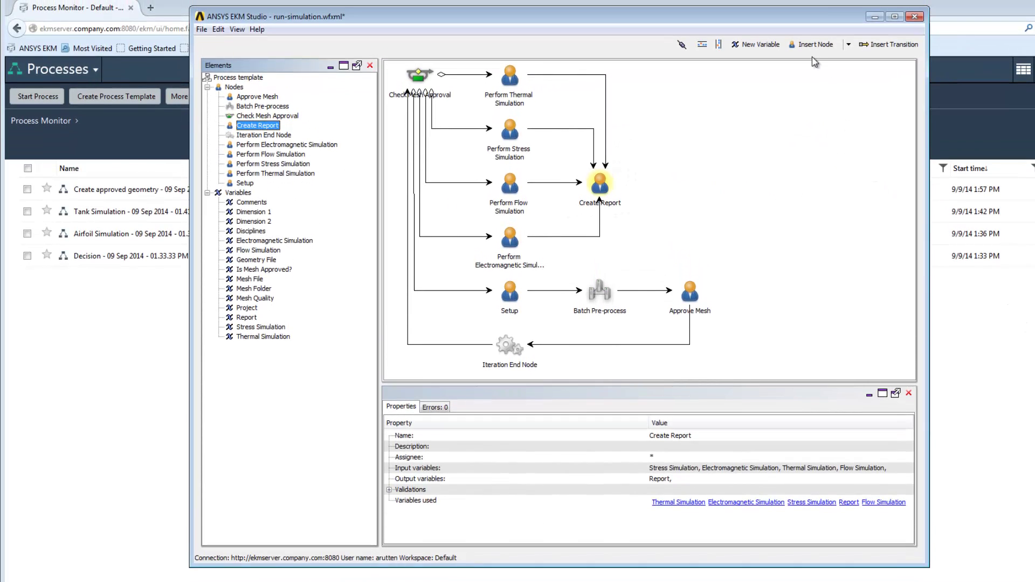
{"action": "left_click", "coordinate": [815, 45]}
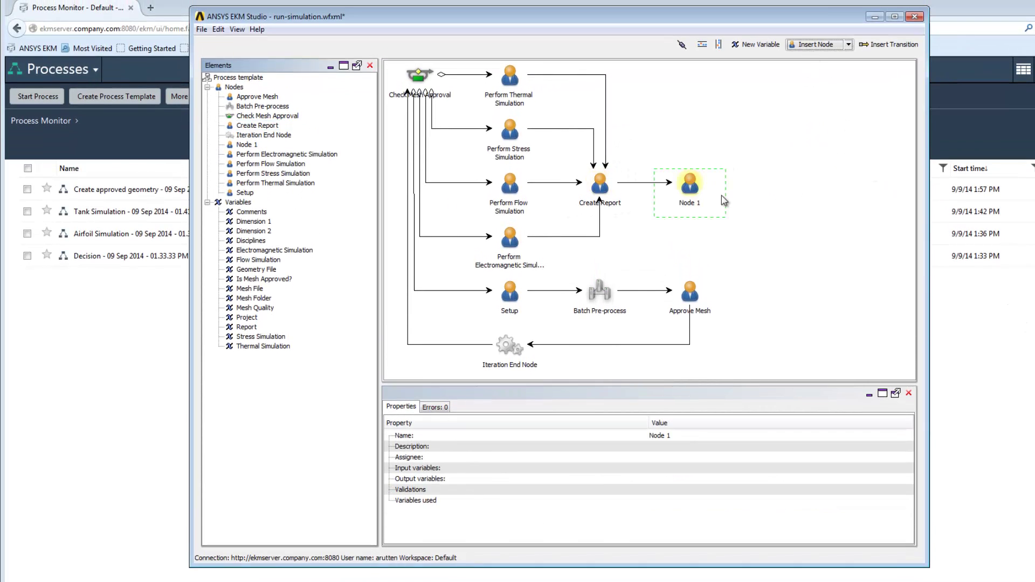
- Name the new node Review and assign it to Flow Analysts
{"action": "double_click", "coordinate": [696, 194]}
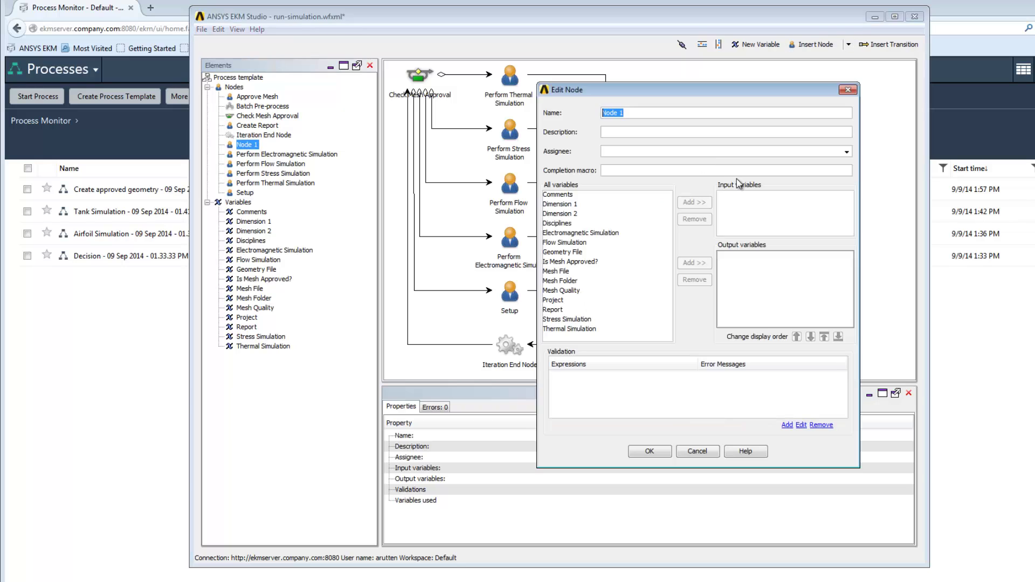
{"action": "type", "text": "Review"}
{"action": "left_click", "coordinate": [847, 152]}
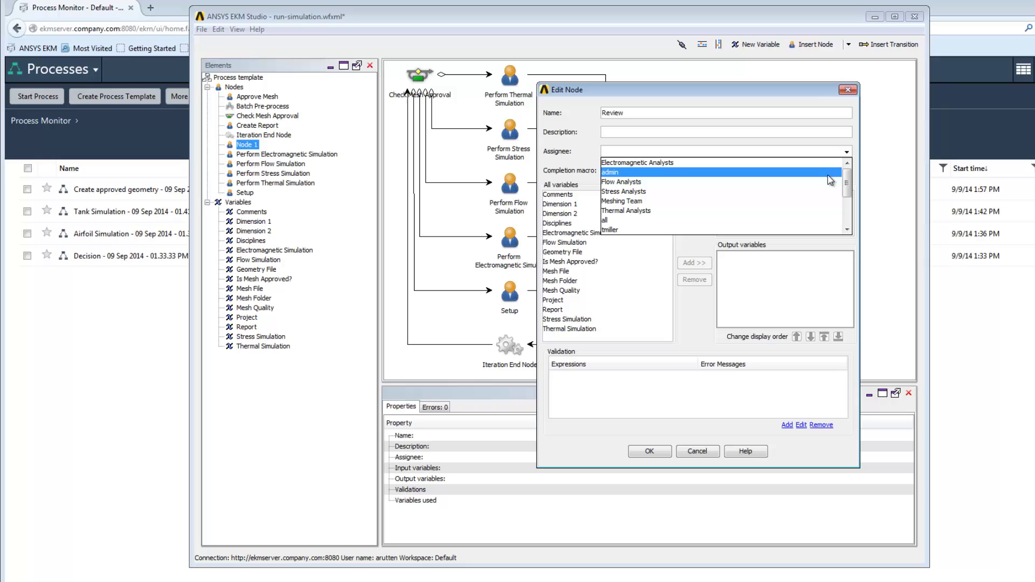
{"action": "left_click", "coordinate": [827, 185]}
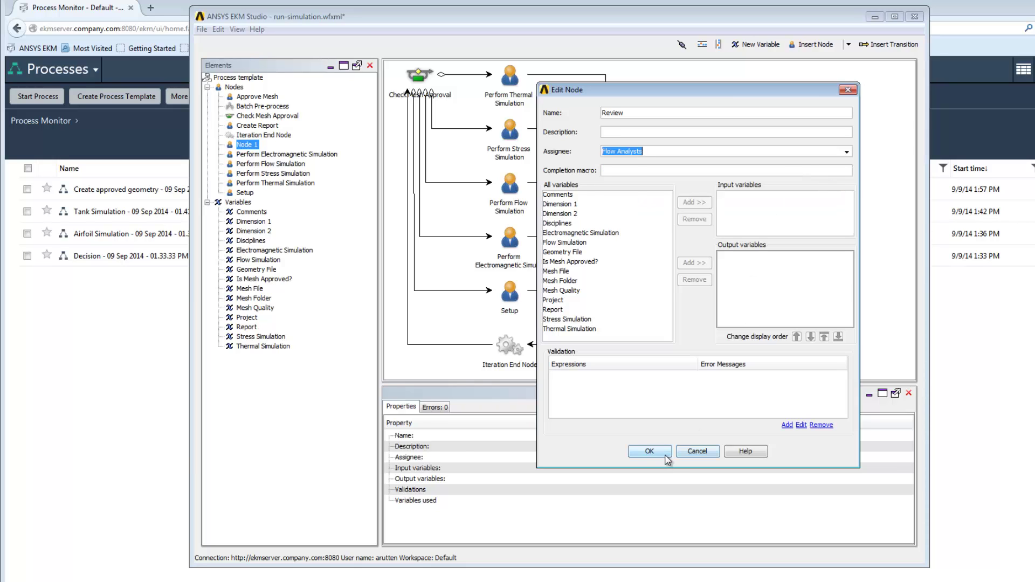
{"action": "left_click", "coordinate": [649, 451]}
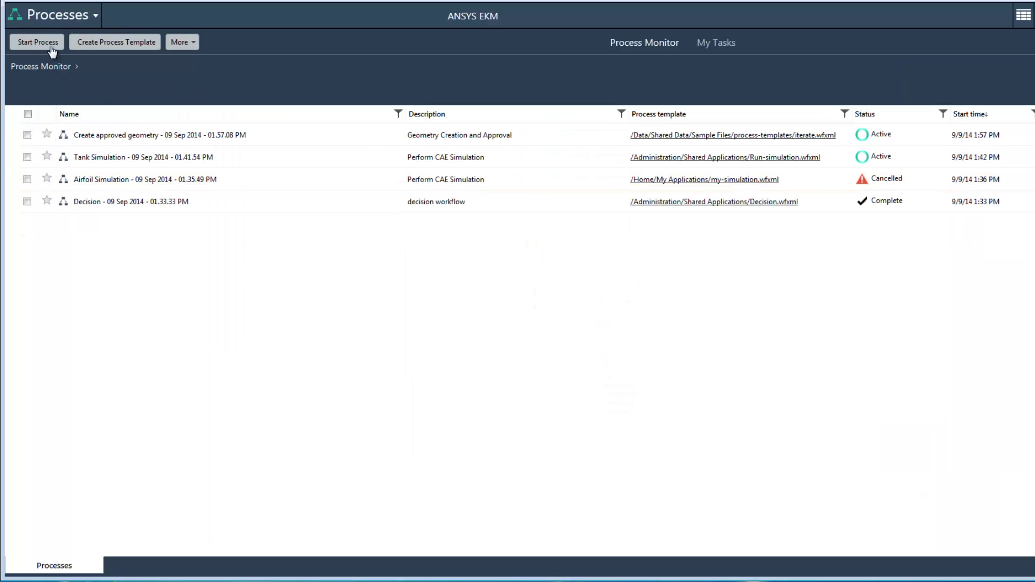
- Start a new process from the Run-simulation template with the Flow discipline
{"action": "left_click", "coordinate": [38, 42]}
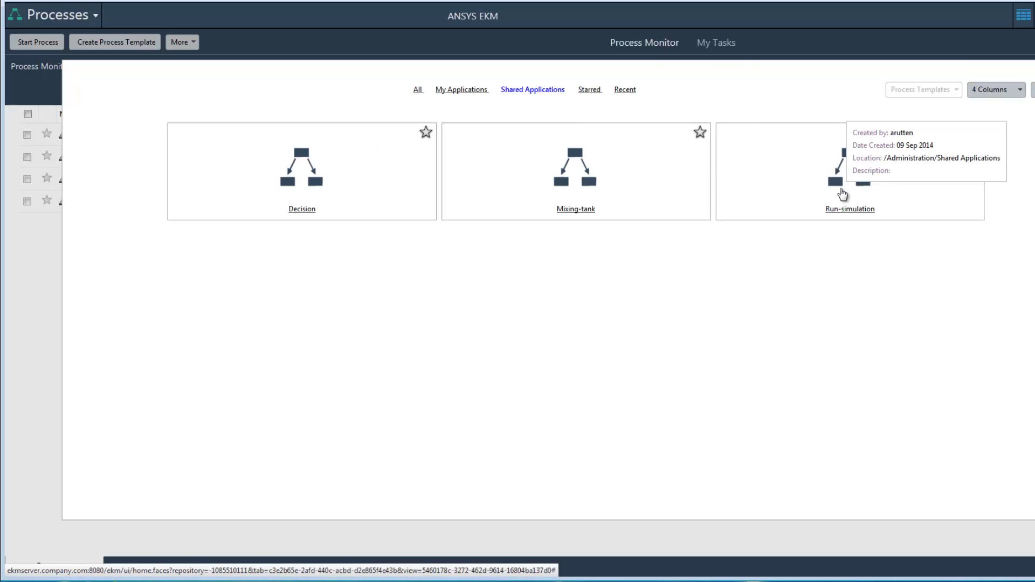
{"action": "left_click", "coordinate": [843, 194]}
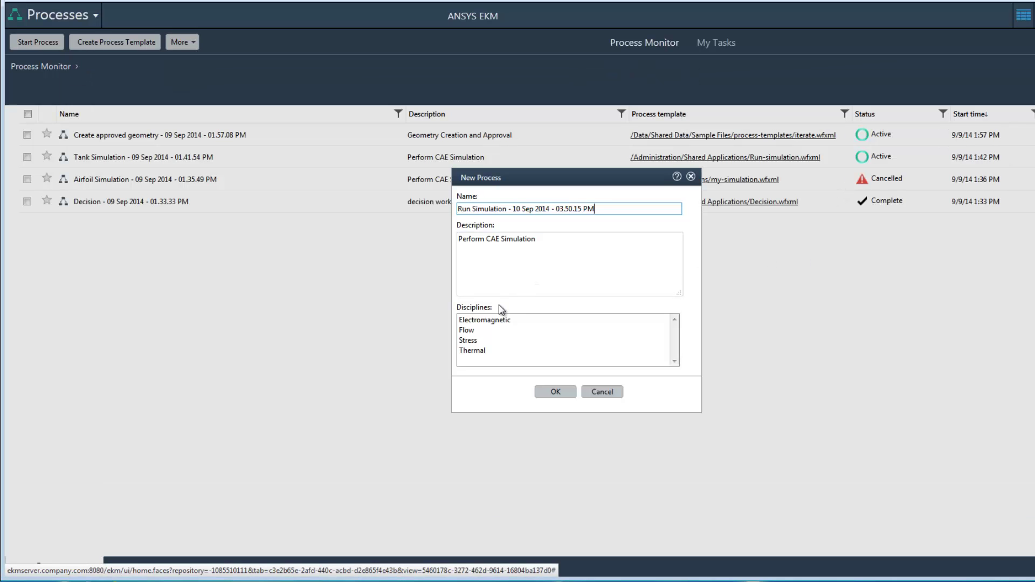
{"action": "left_click", "coordinate": [476, 329]}
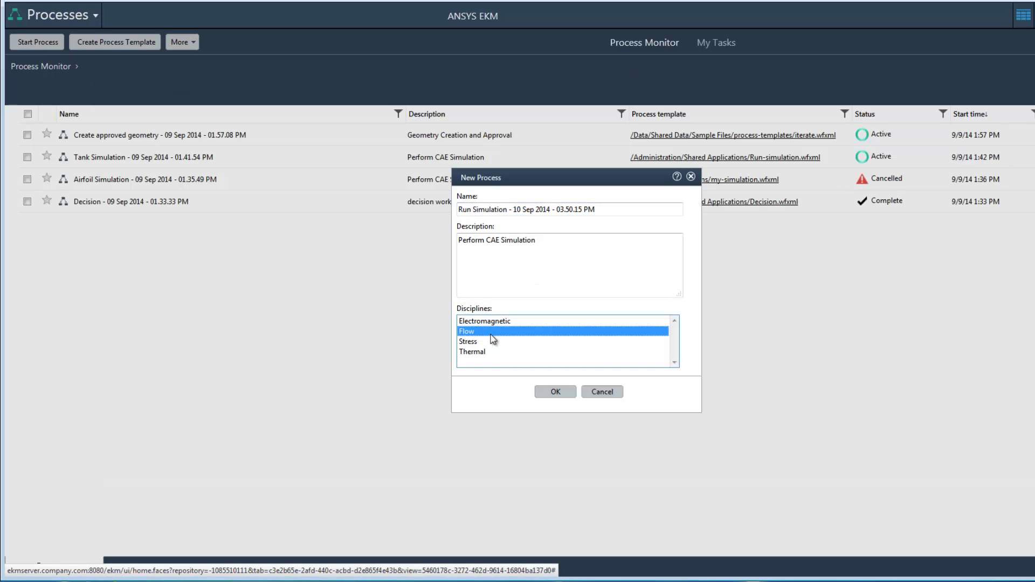
{"action": "left_click", "coordinate": [556, 392]}
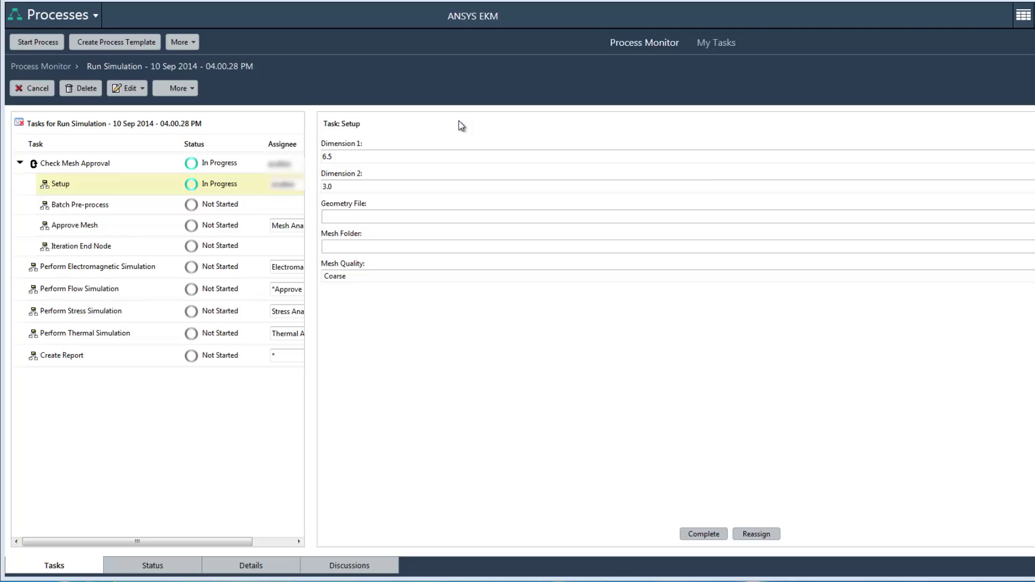
- Complete the Setup task of the Run Simulation process from My Tasks
{"action": "left_click", "coordinate": [703, 43]}
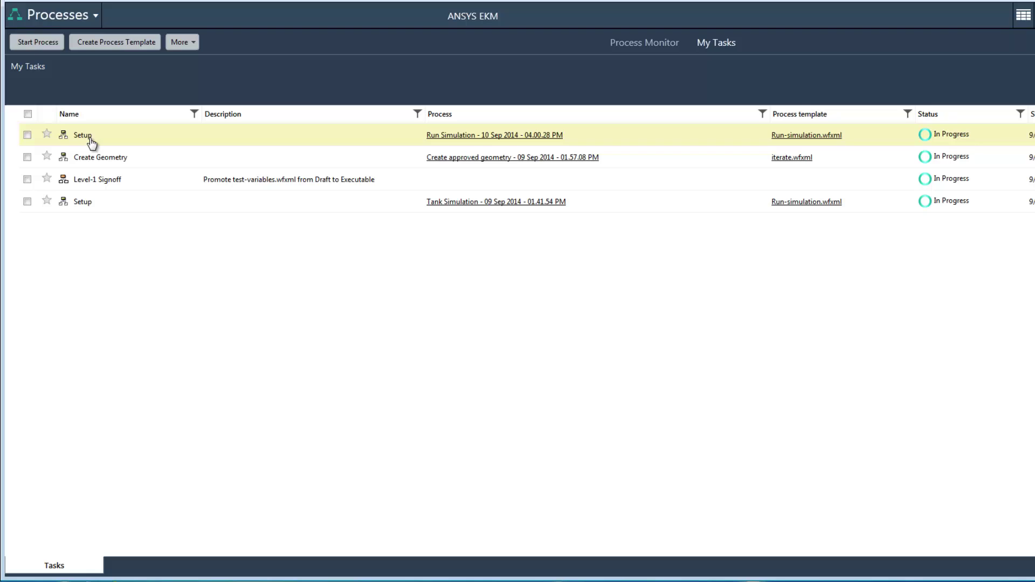
{"action": "left_click", "coordinate": [81, 134]}
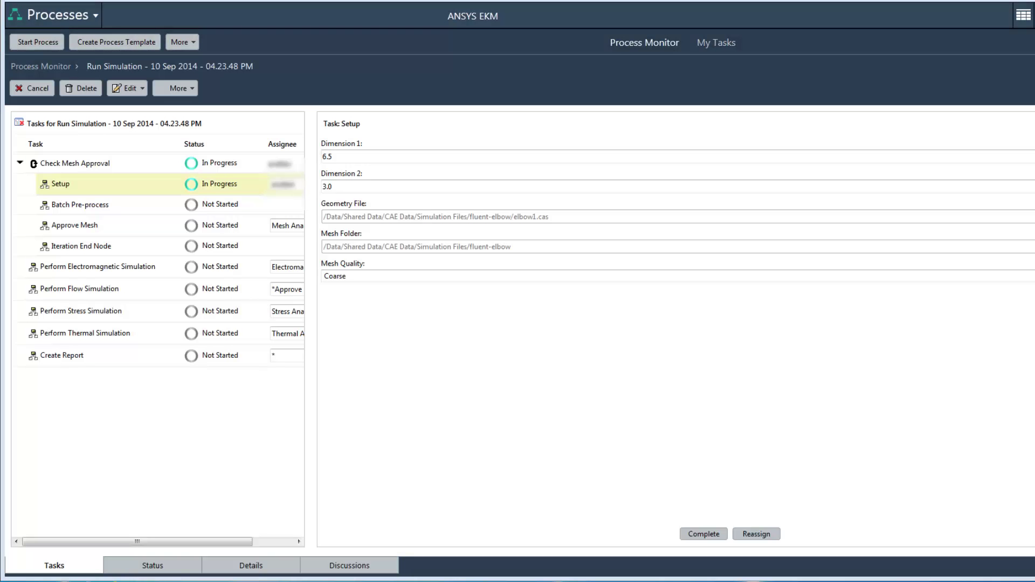
{"action": "left_click", "coordinate": [704, 534]}
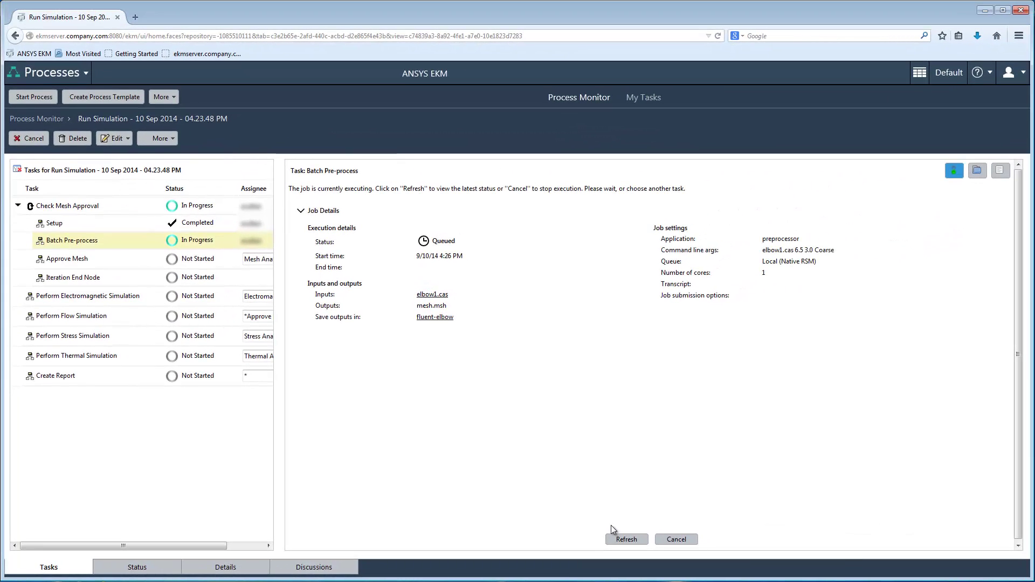
- Browse the applications gallery, then switch to the Data area showing Shared Data
{"action": "left_click", "coordinate": [919, 73]}
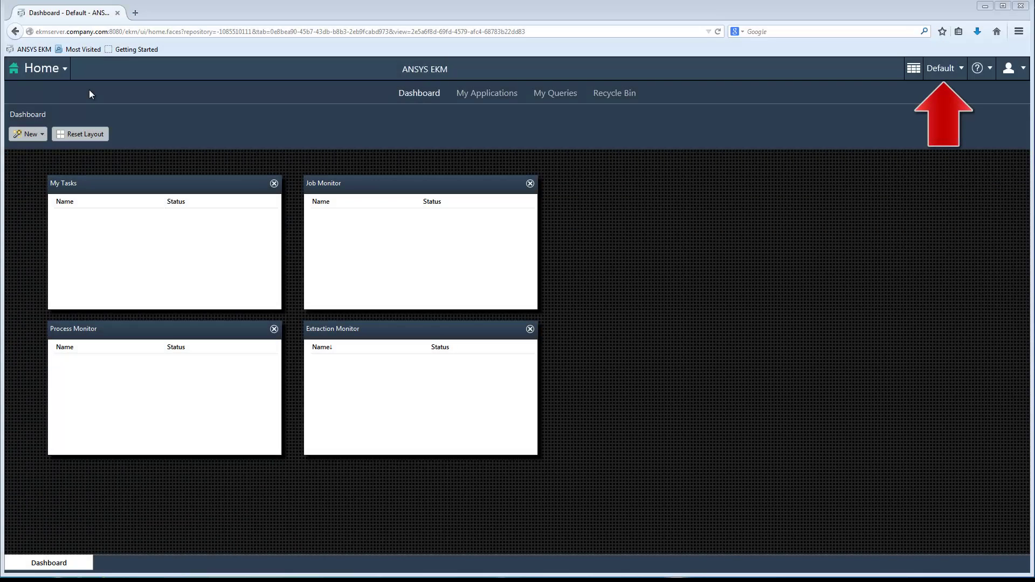
{"action": "left_click", "coordinate": [64, 71]}
{"action": "left_click", "coordinate": [29, 109]}
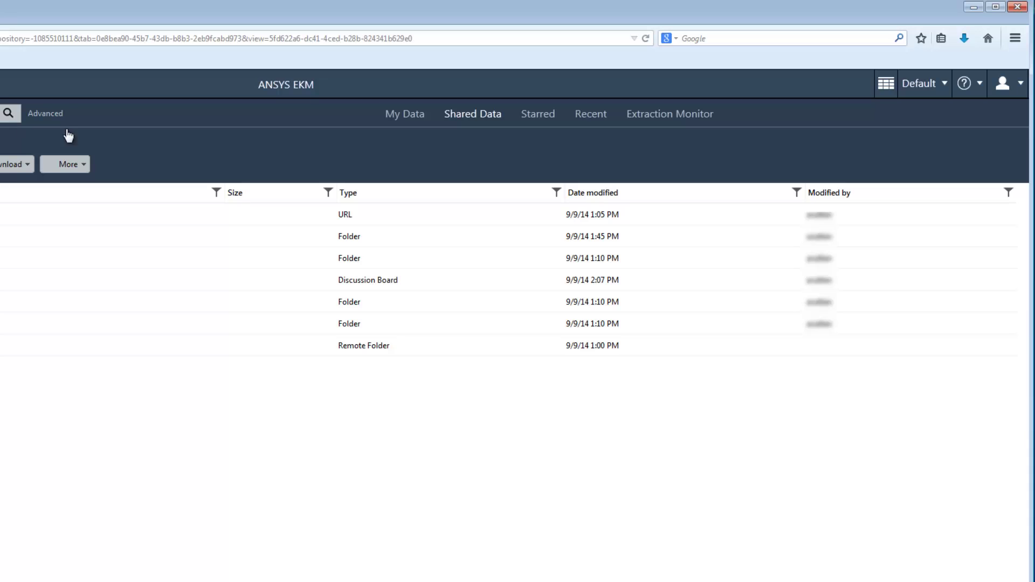
- Switch from the Default workspace to the Simulation workspace
{"action": "left_click", "coordinate": [947, 89]}
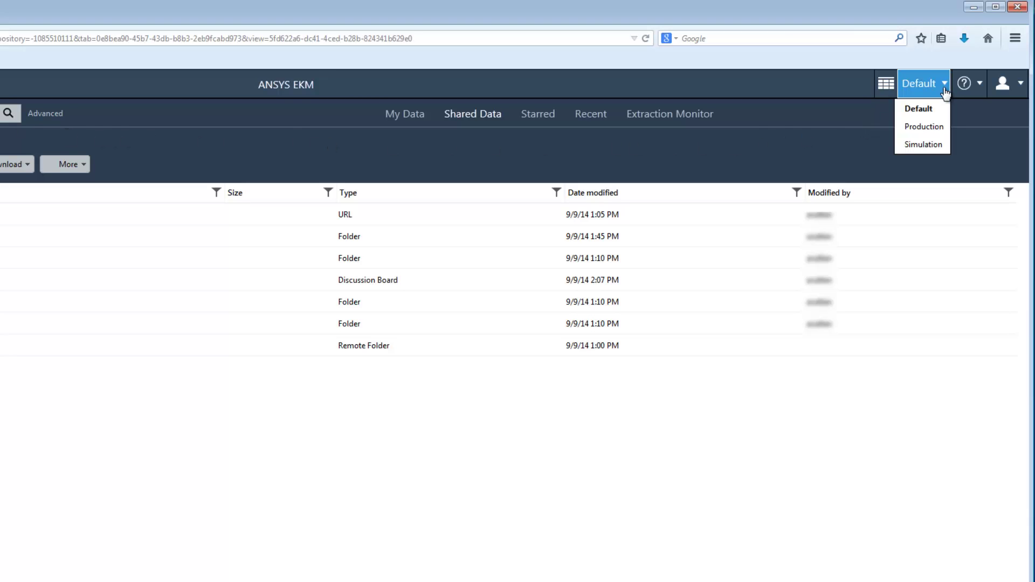
{"action": "left_click", "coordinate": [924, 146]}
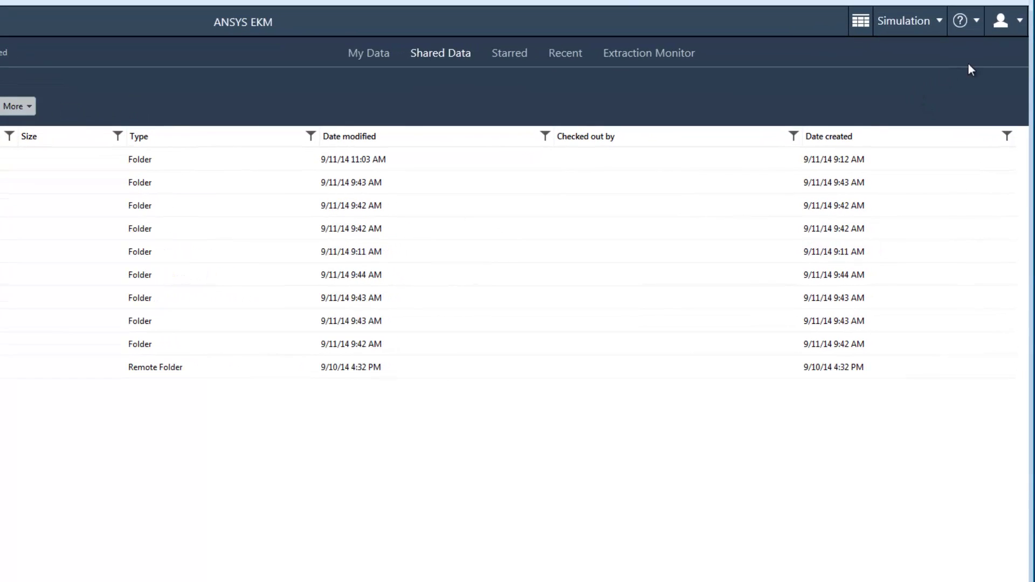
- Set sign-in to open a specific object and apply the Sunrise theme in user settings
{"action": "left_click", "coordinate": [1021, 25]}
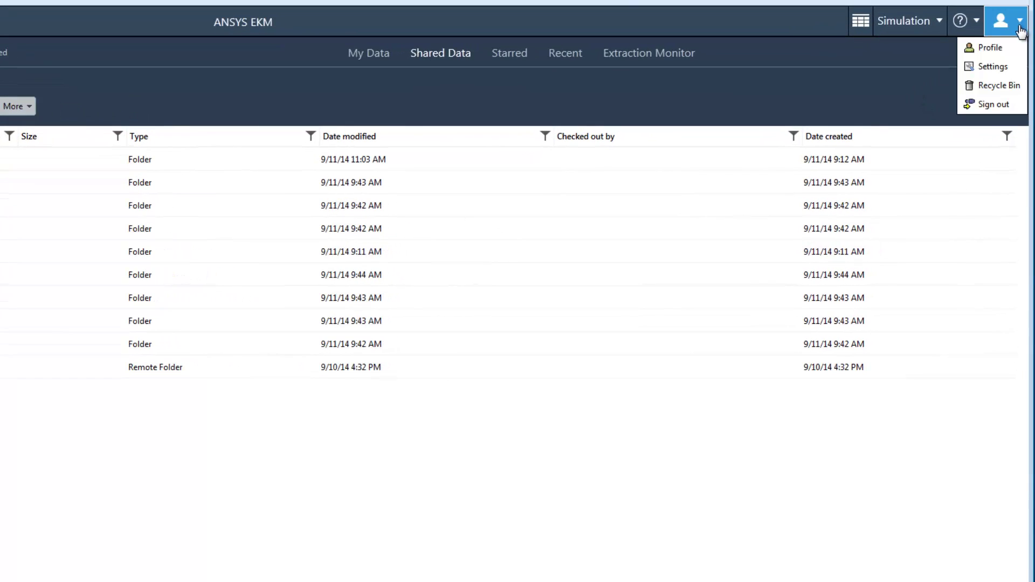
{"action": "left_click", "coordinate": [998, 52]}
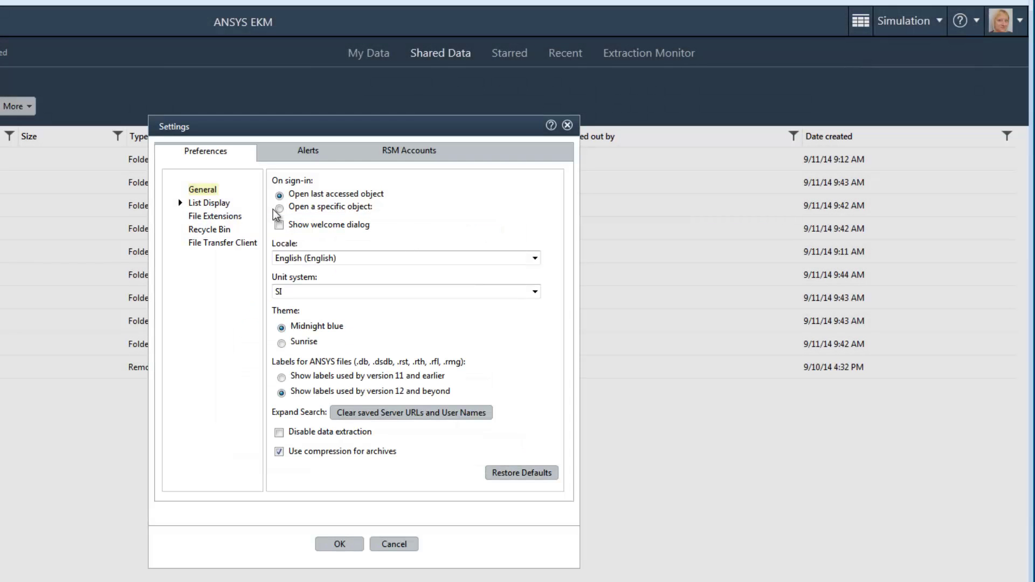
{"action": "left_click", "coordinate": [279, 207]}
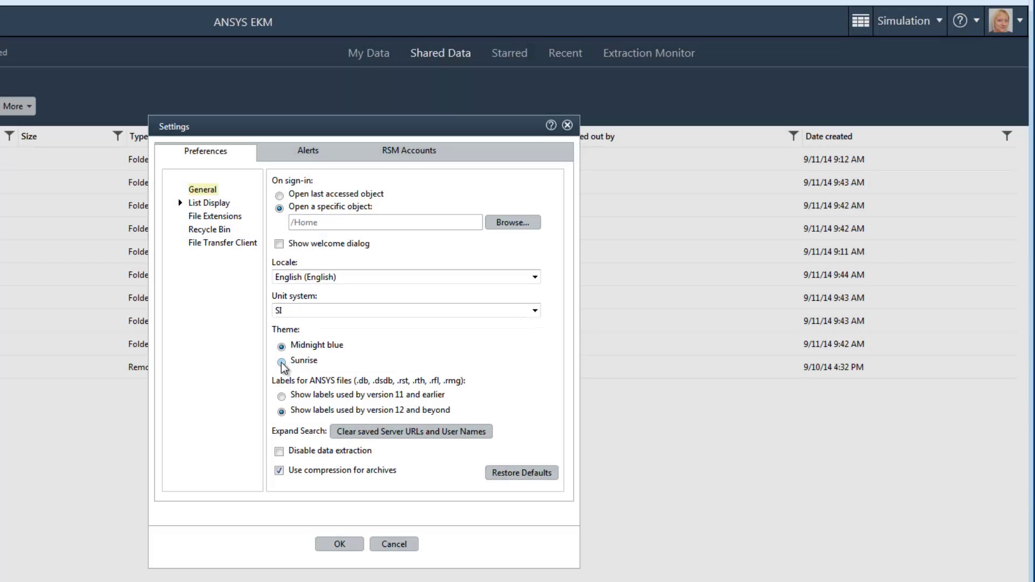
{"action": "left_click", "coordinate": [282, 360]}
{"action": "left_click", "coordinate": [340, 544]}
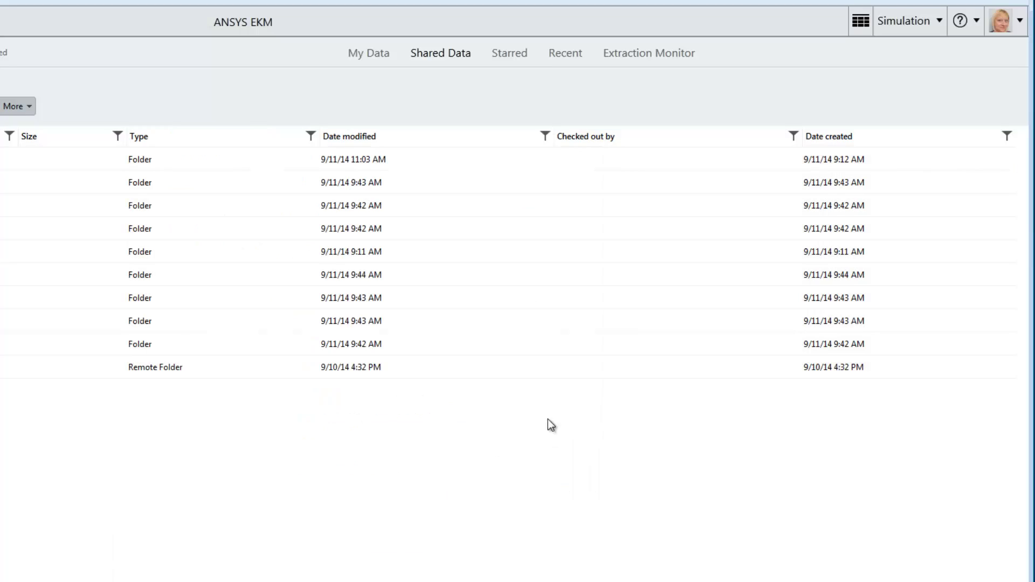
- Sign out of EKM from the user menu
{"action": "left_click", "coordinate": [1019, 21]}
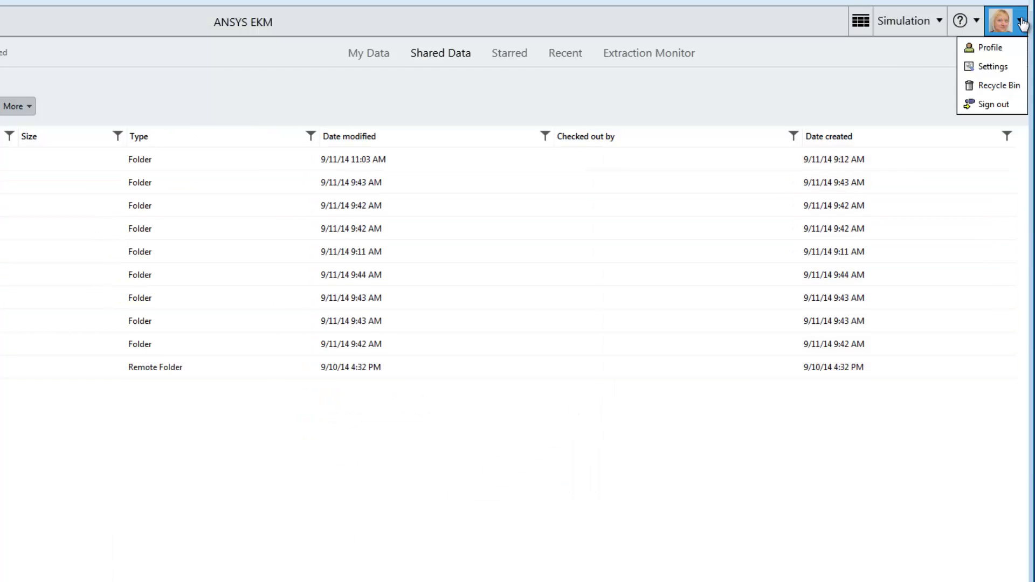
{"action": "left_click", "coordinate": [994, 105]}
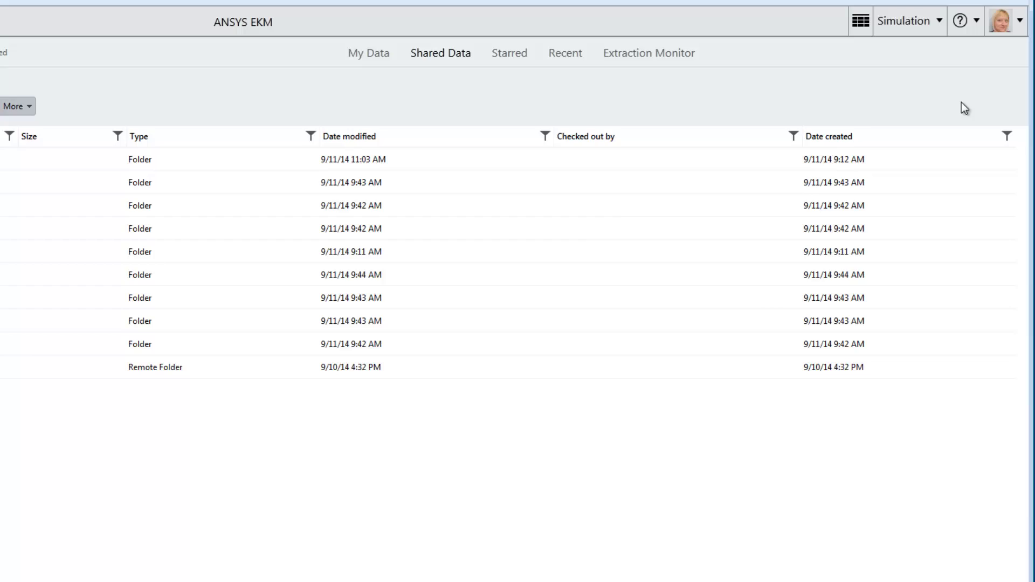